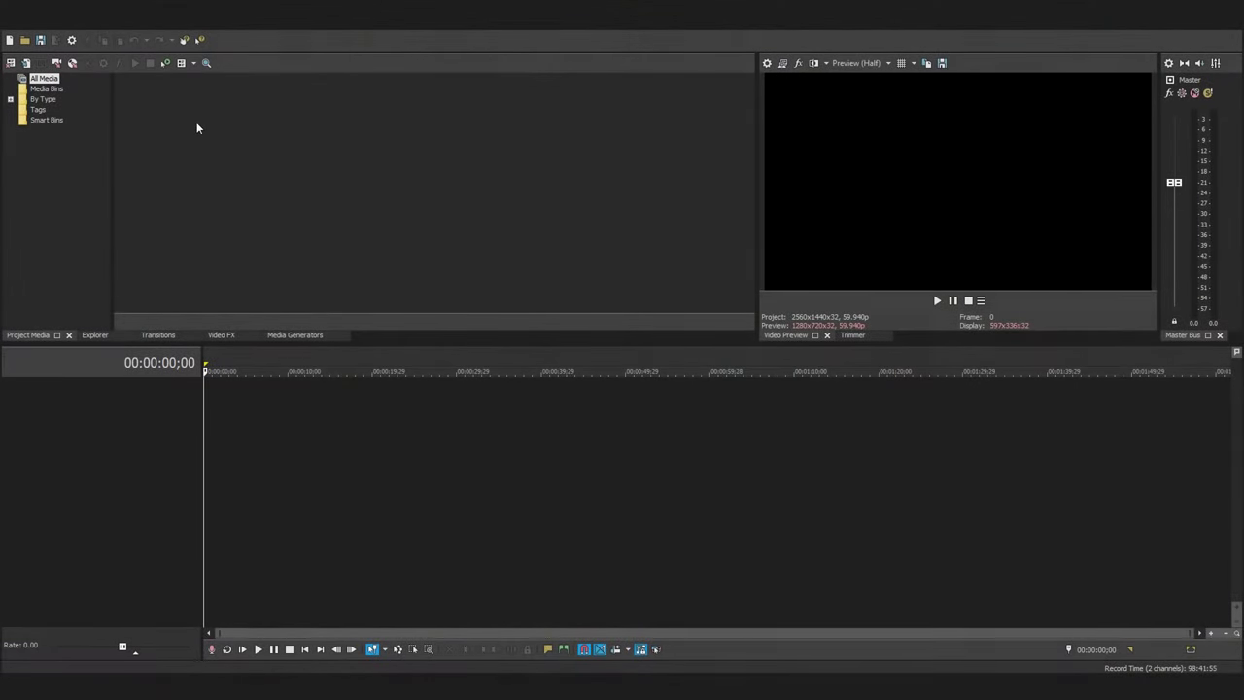
Set the project video to 2560x1440 at 59.940 fps (Double NTSC) in Project Properties
click(19, 19)
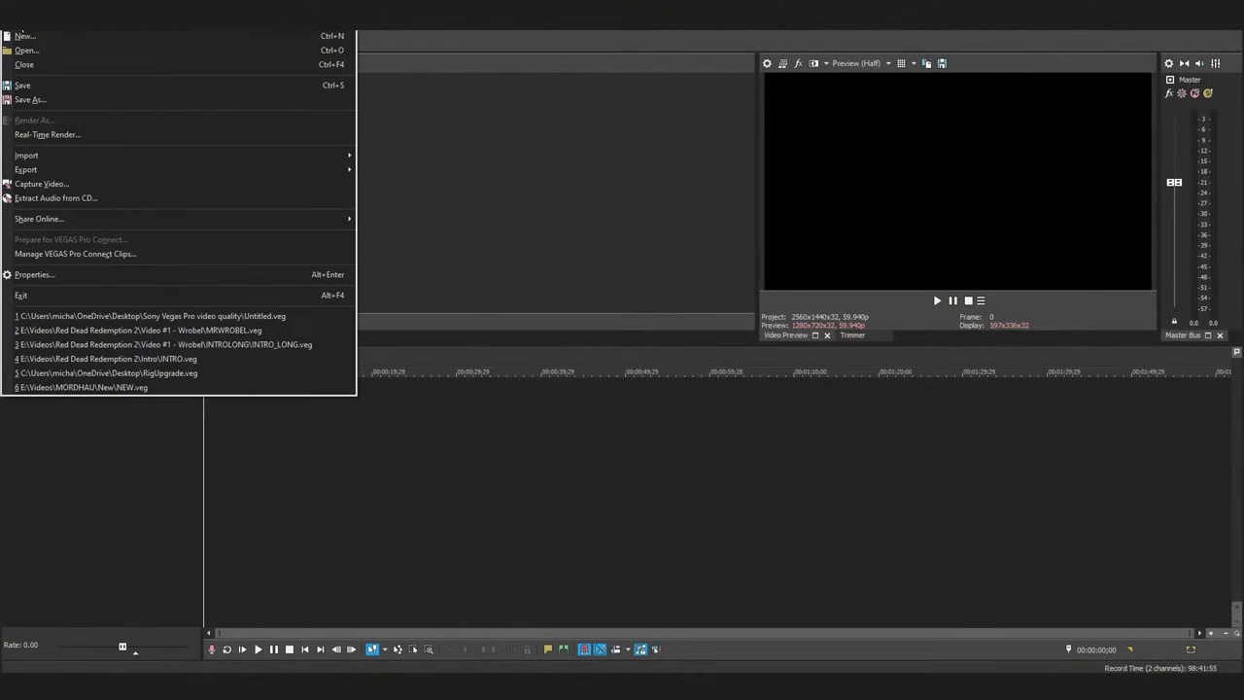
click(57, 272)
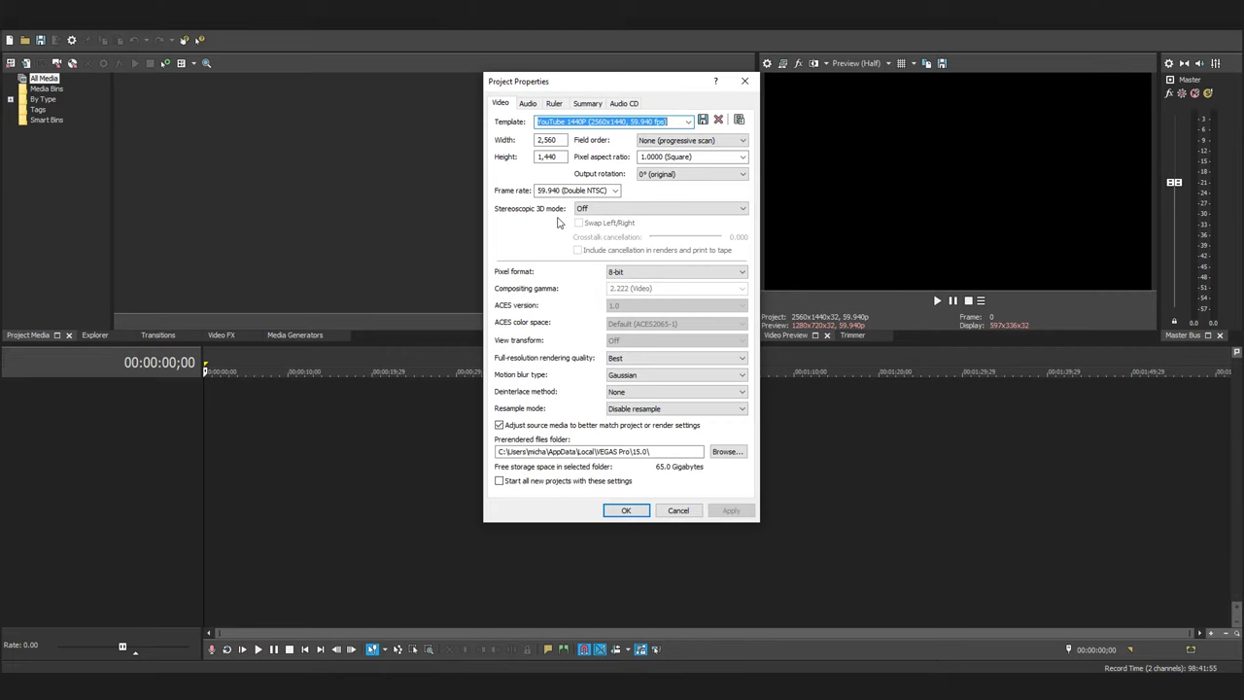
double_click(549, 140)
key(Tab)
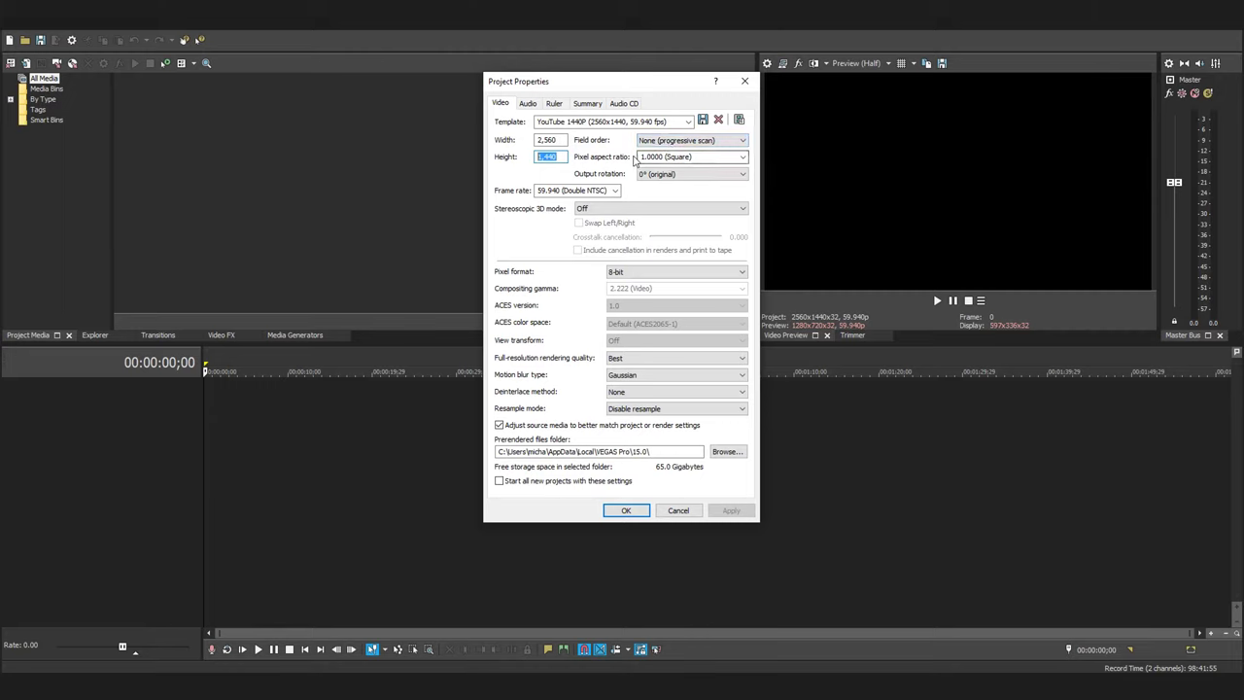
click(606, 191)
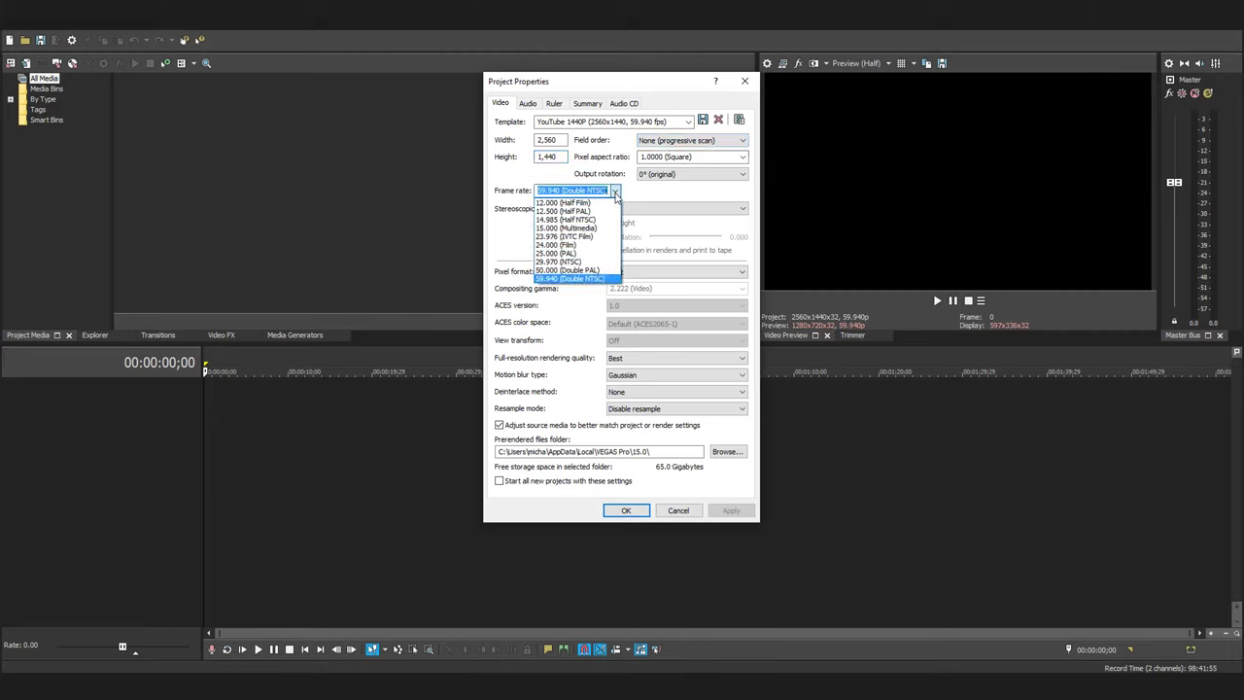
click(573, 278)
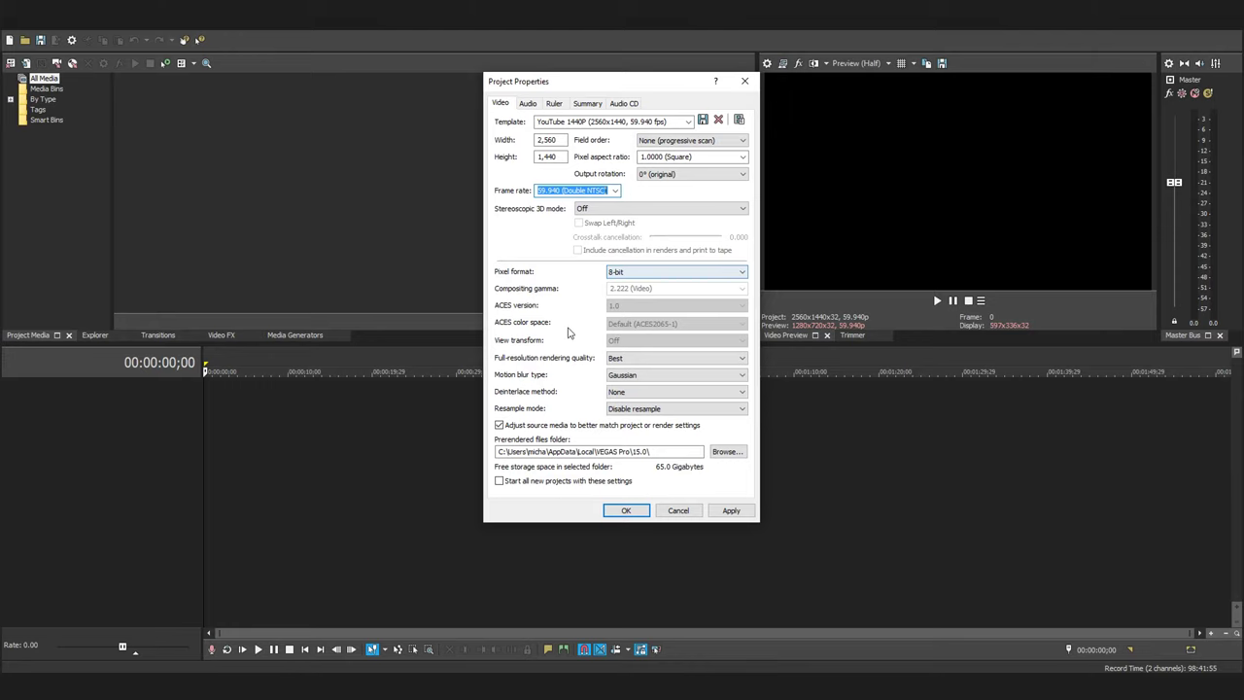
click(622, 359)
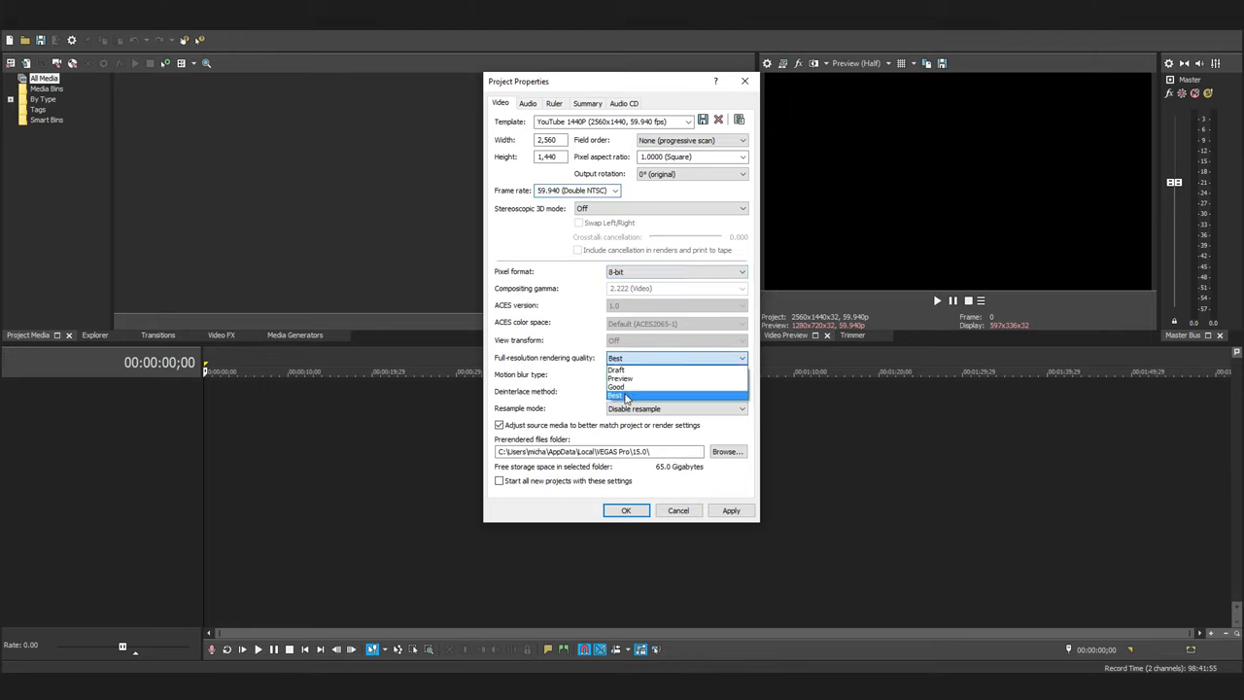
Keep Best quality and disabled resampling; enable source-media adjustment and start-all-new-projects-with-these-settings
click(582, 389)
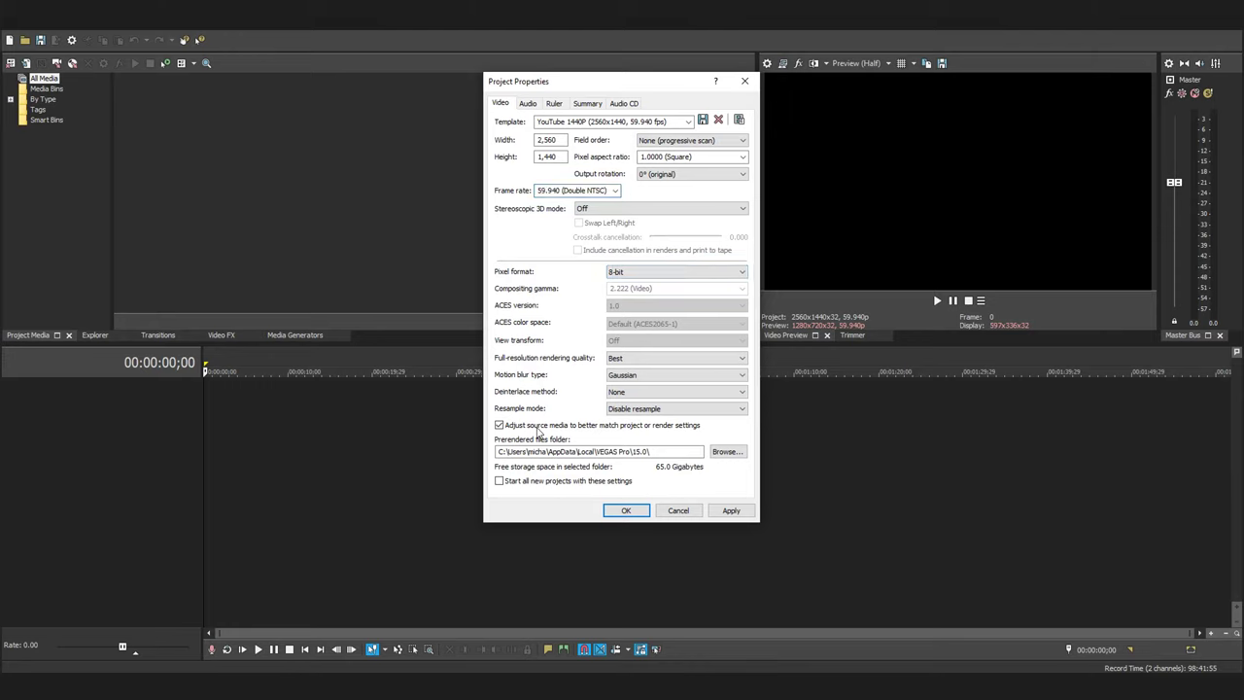
click(627, 410)
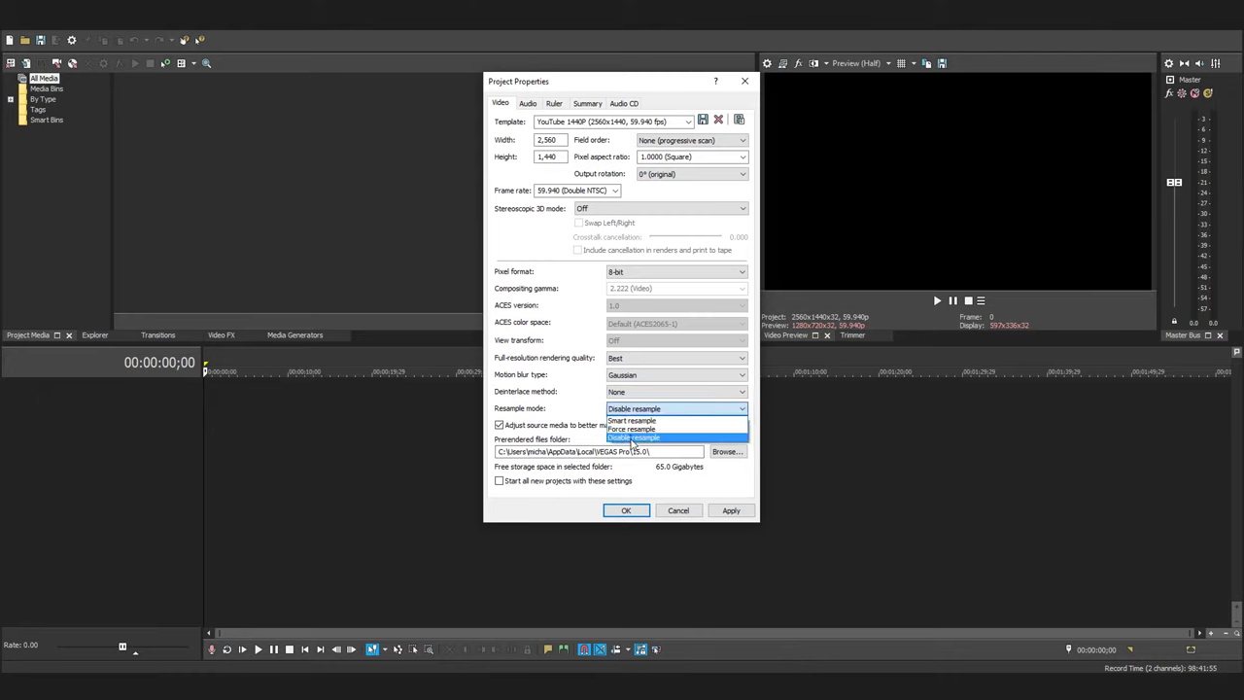
click(632, 432)
click(500, 482)
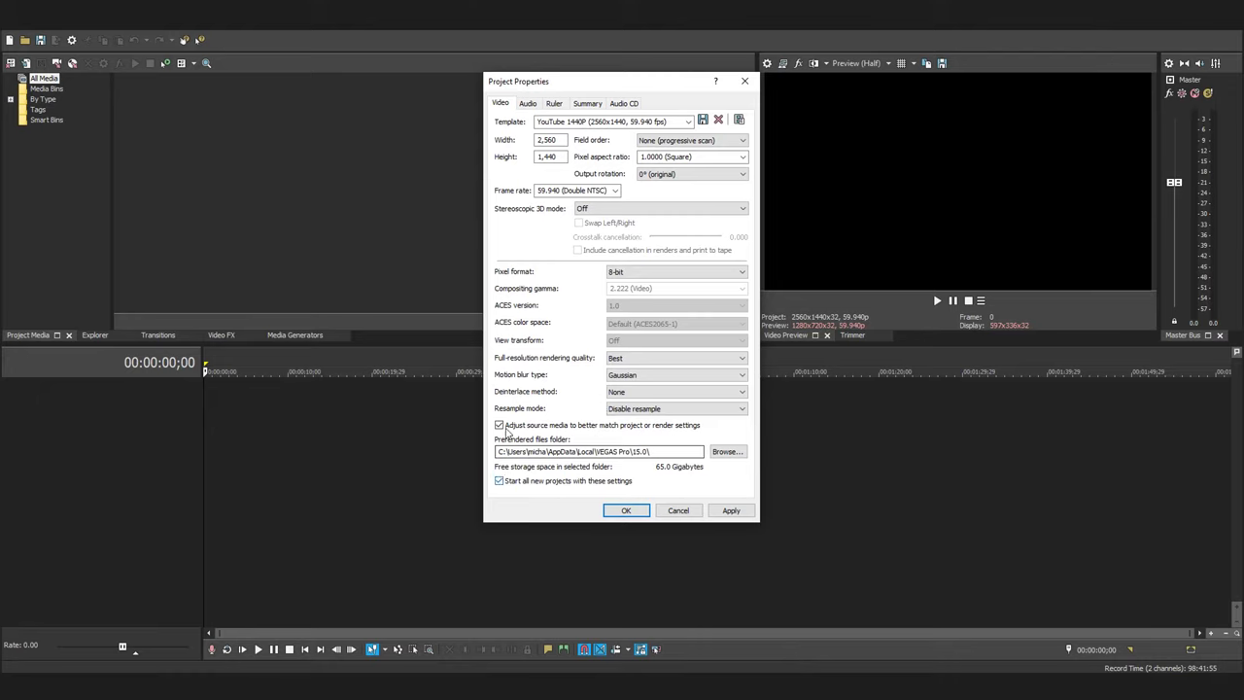
click(500, 427)
click(500, 427)
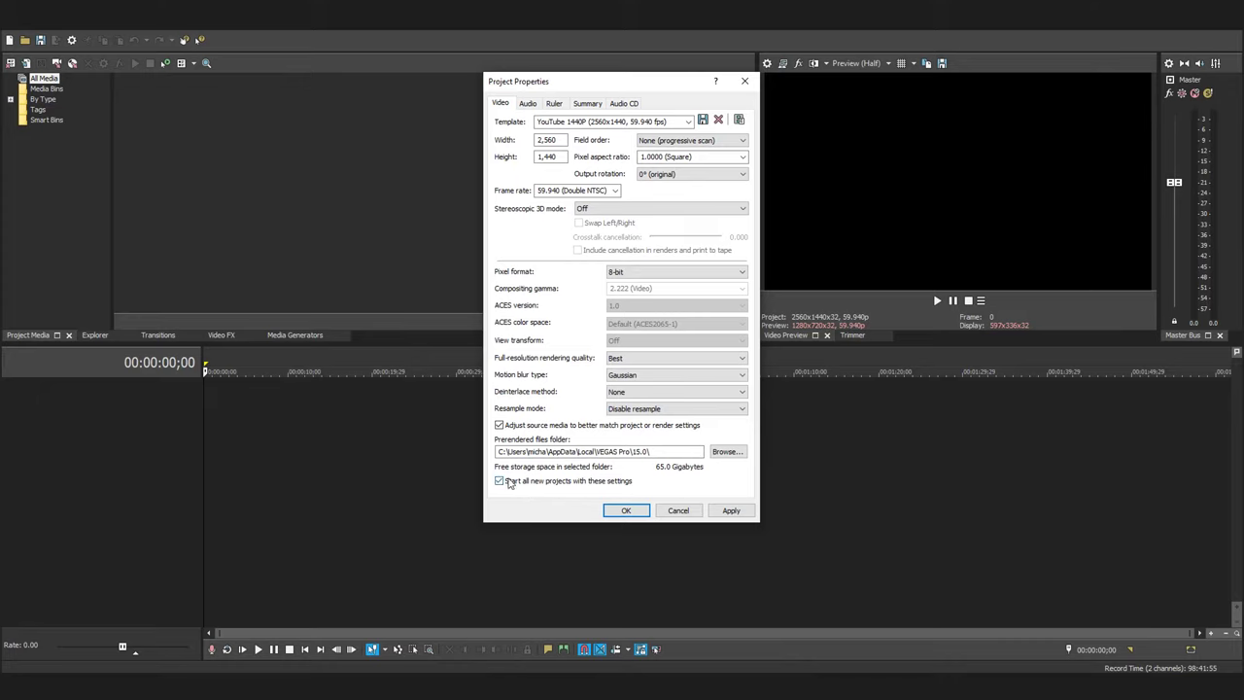
click(507, 484)
Decline overwriting the YouTube 1440P template and accept the project properties
click(703, 119)
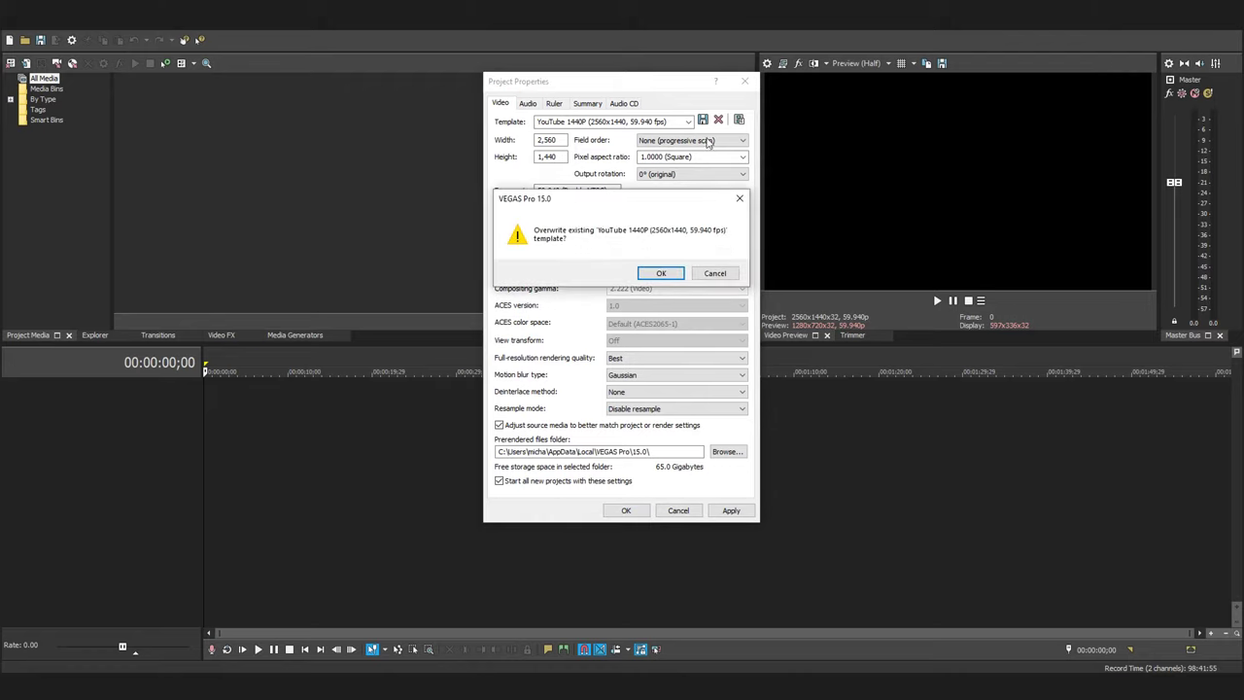
click(717, 269)
click(626, 510)
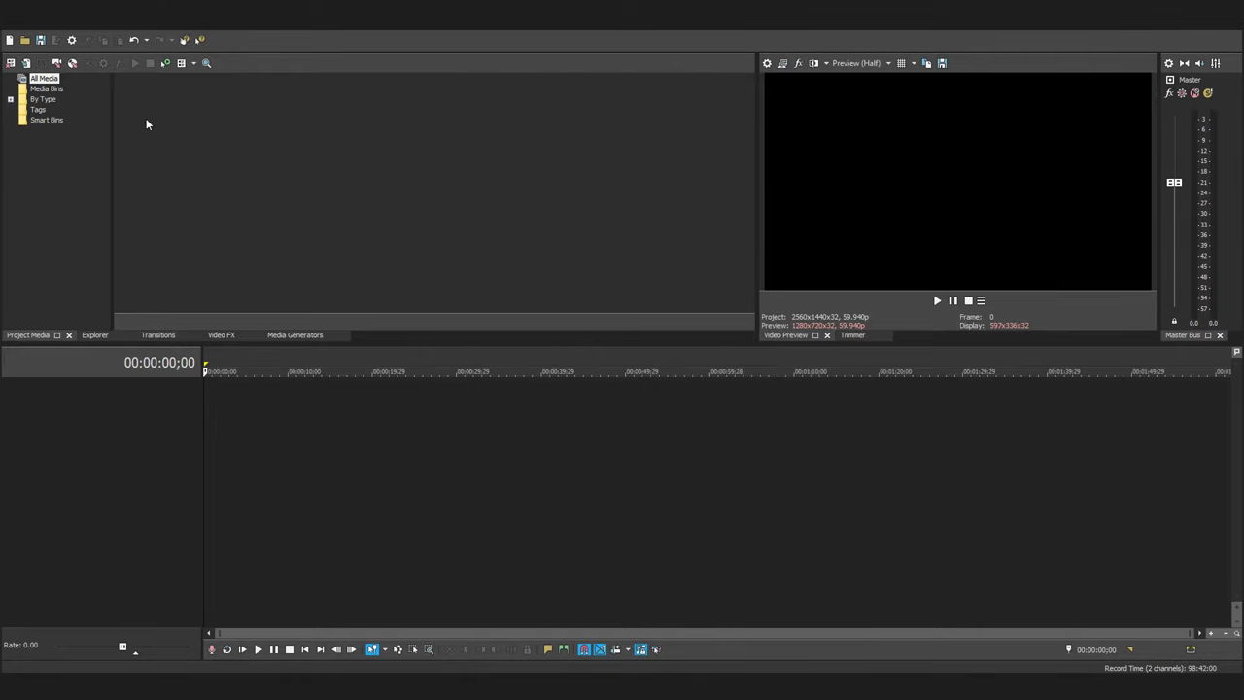
Import the MORDHAU DVR clip onto the timeline start, keeping the project at 2560x1440
click(39, 17)
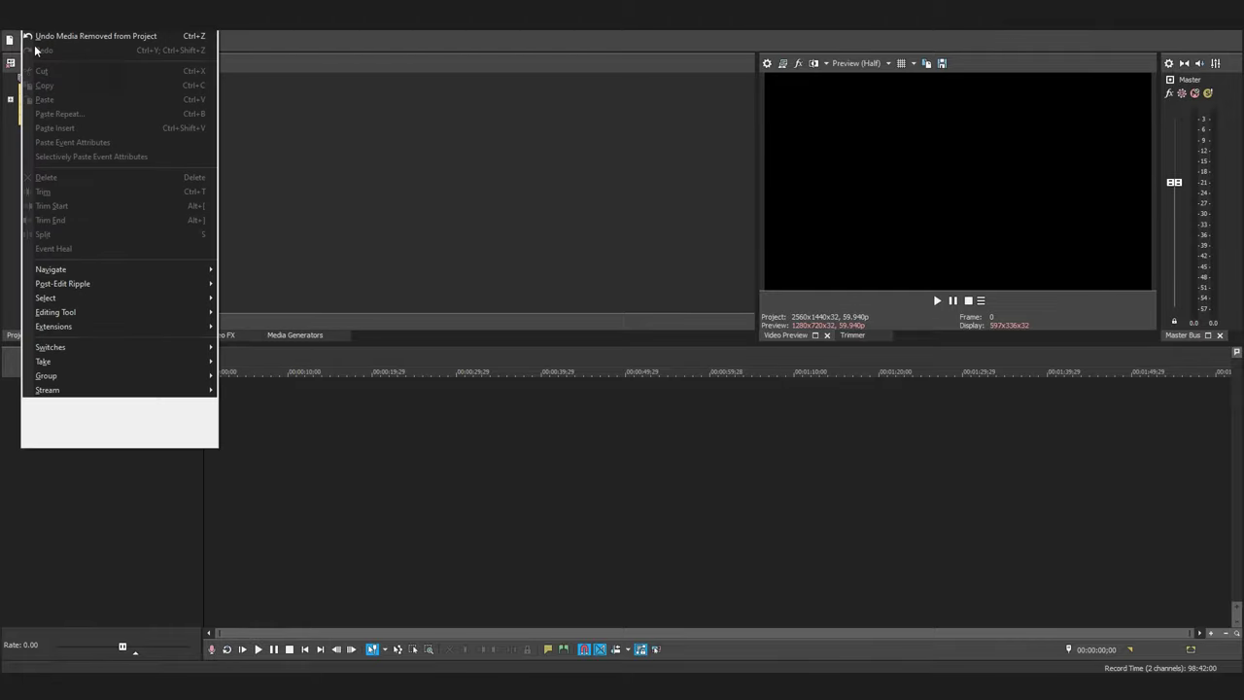
mouse_move(292, 156)
click(425, 155)
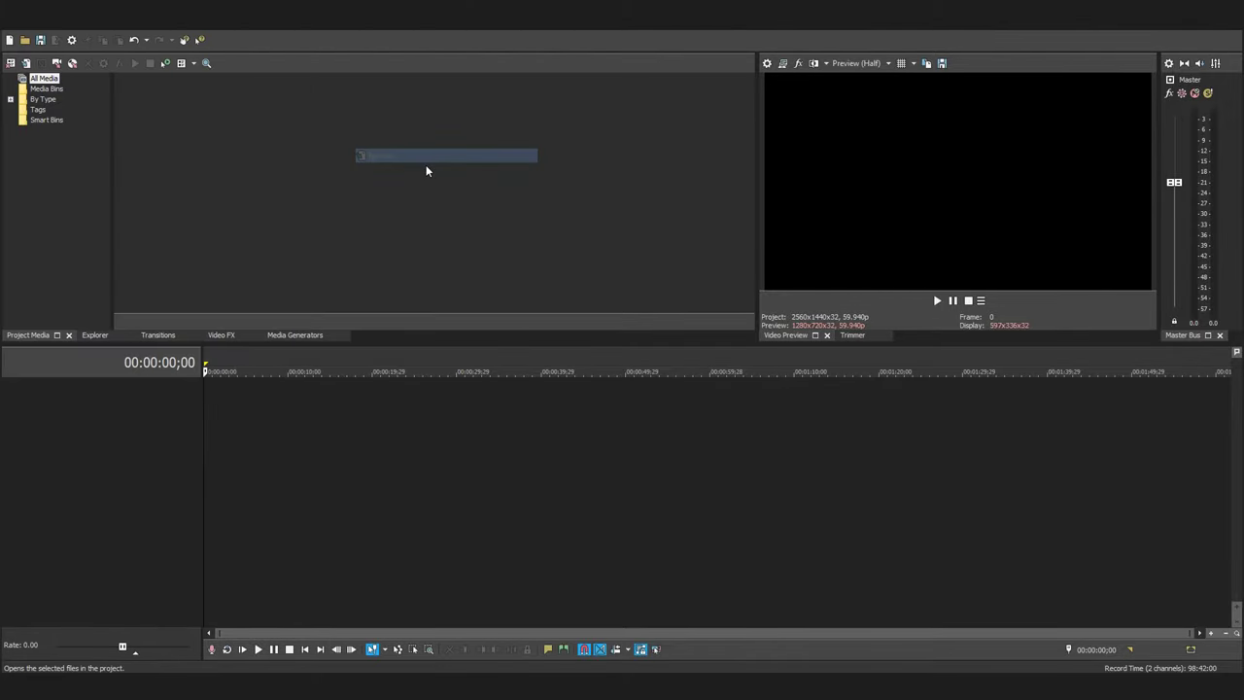
click(567, 141)
click(514, 420)
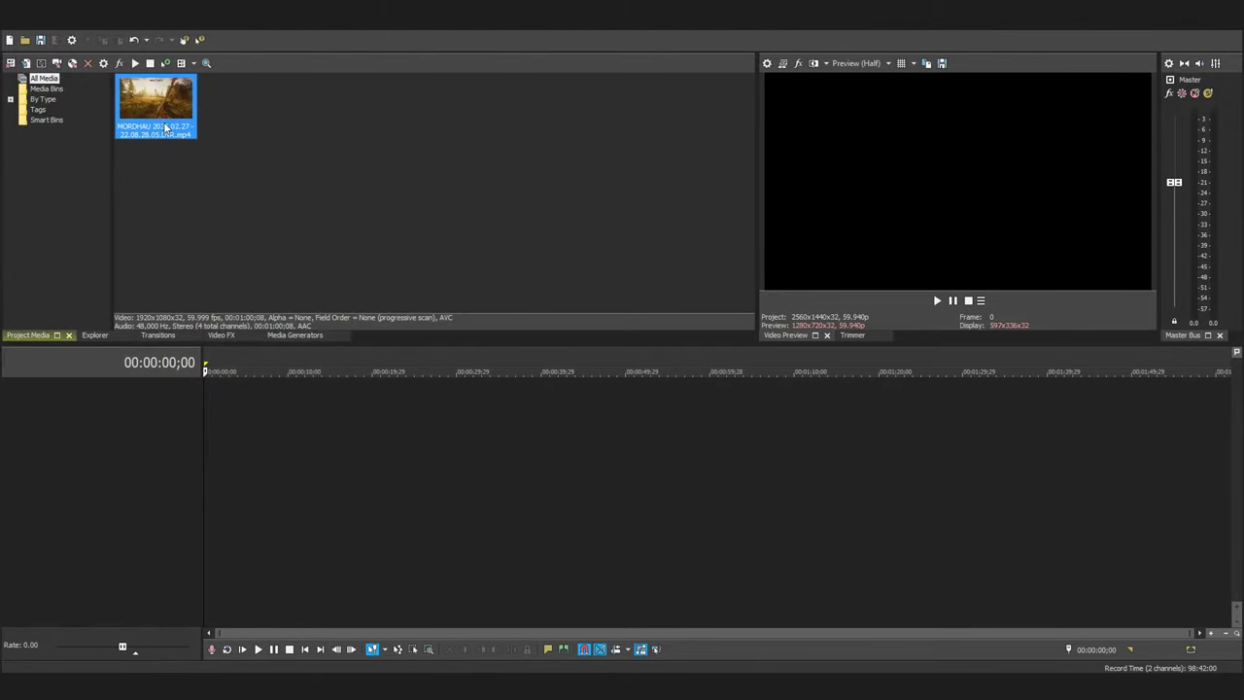
drag(168, 127, 210, 430)
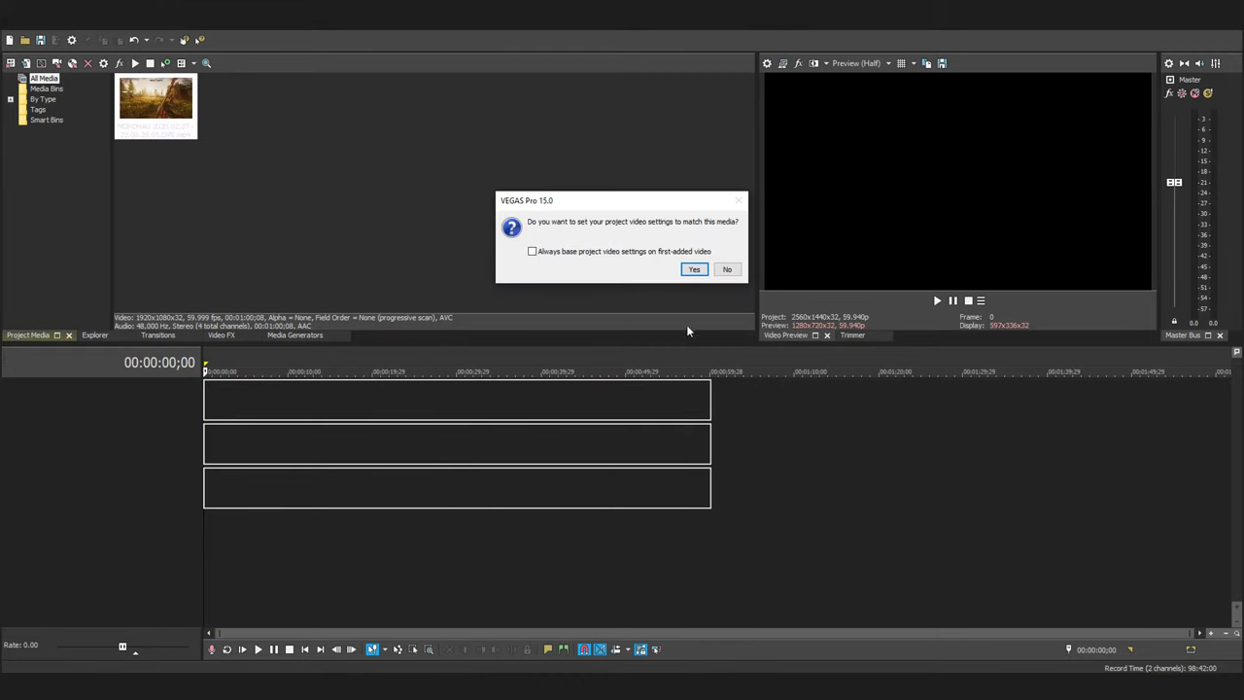
click(728, 269)
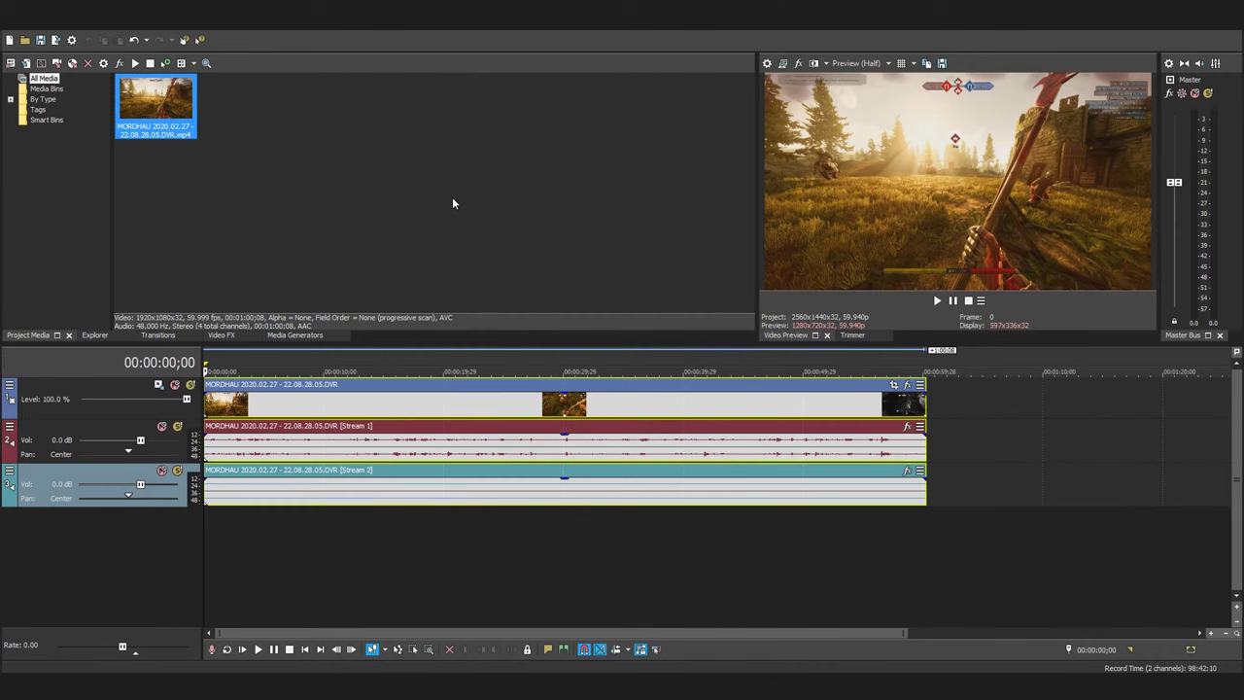
click(15, 21)
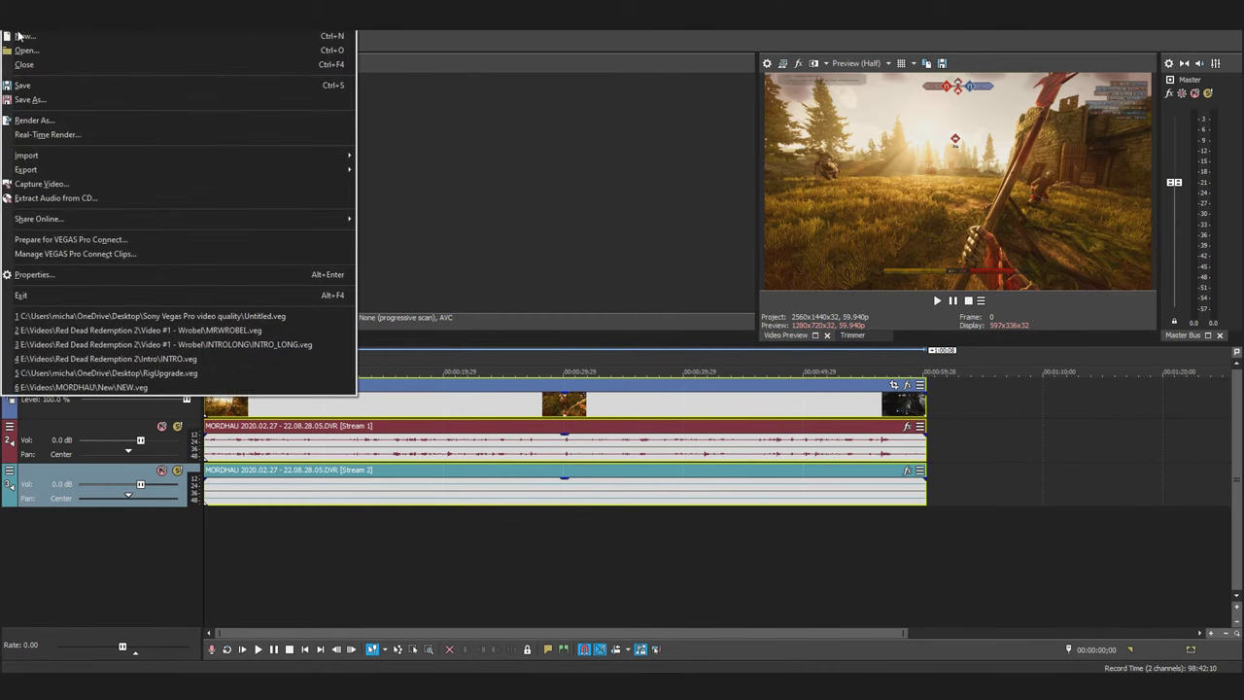
Choose the GoatPole YT 1440P 60FPS NVENC MAGIX AVC/AAC MP4 render template and customize it
click(60, 118)
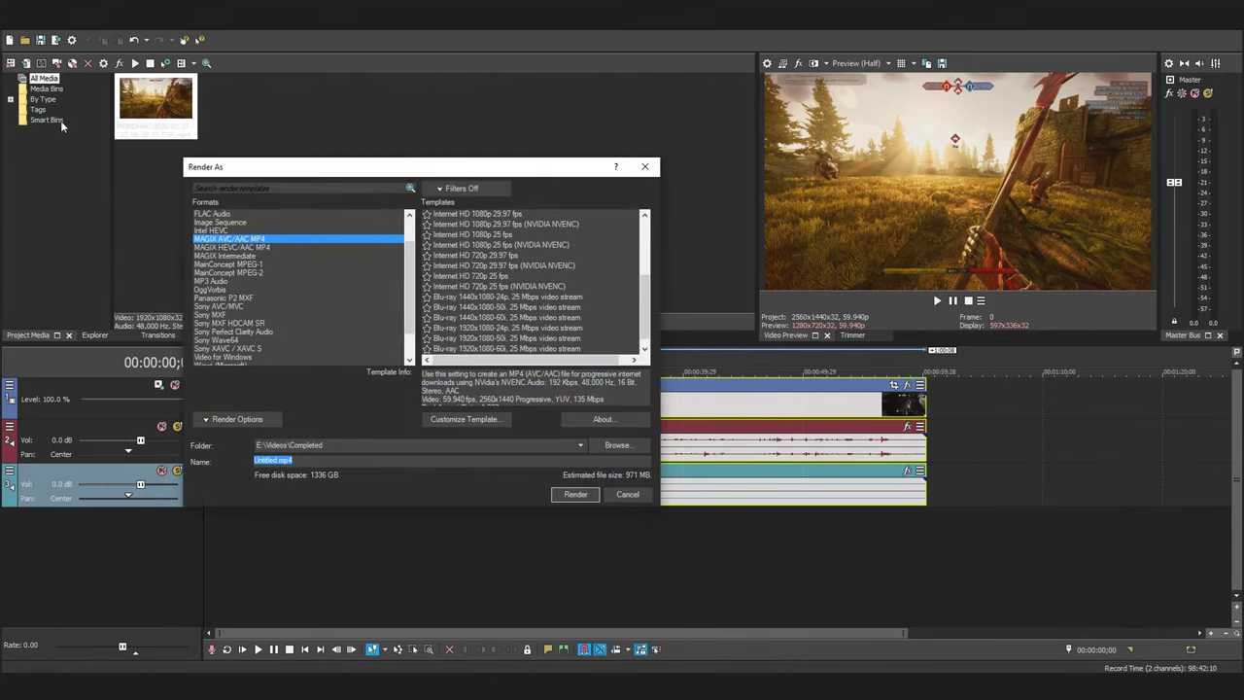
click(255, 241)
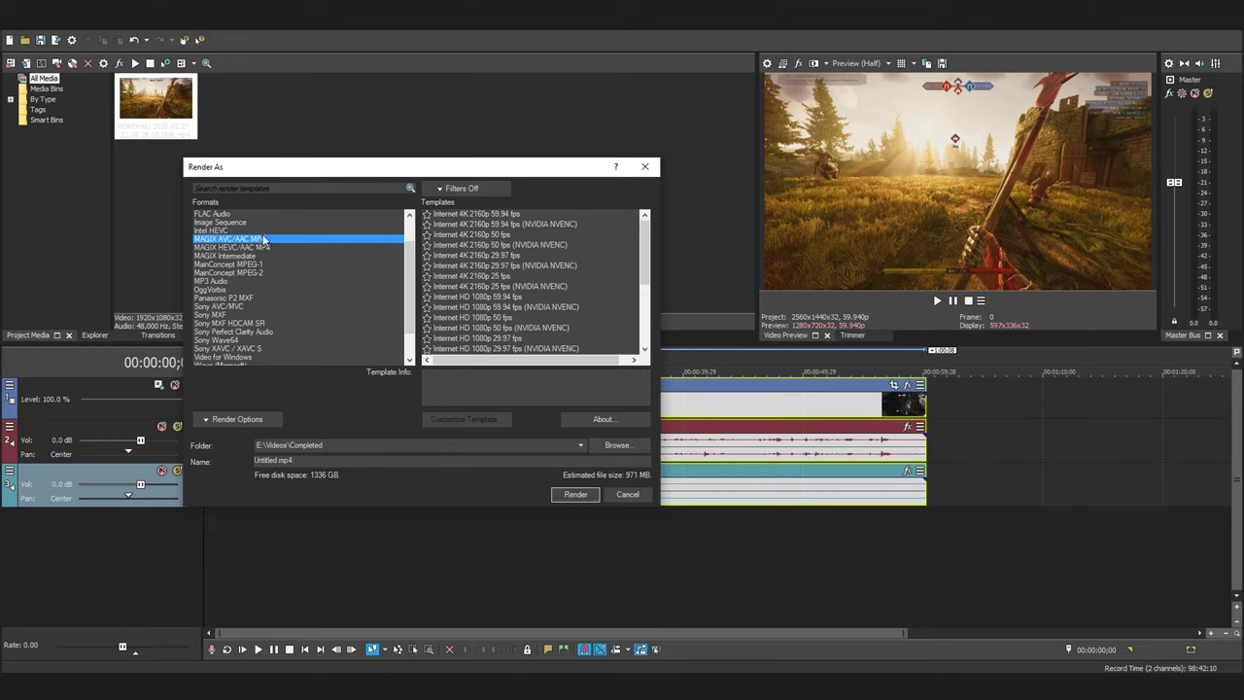
scroll(503, 282, down, 2)
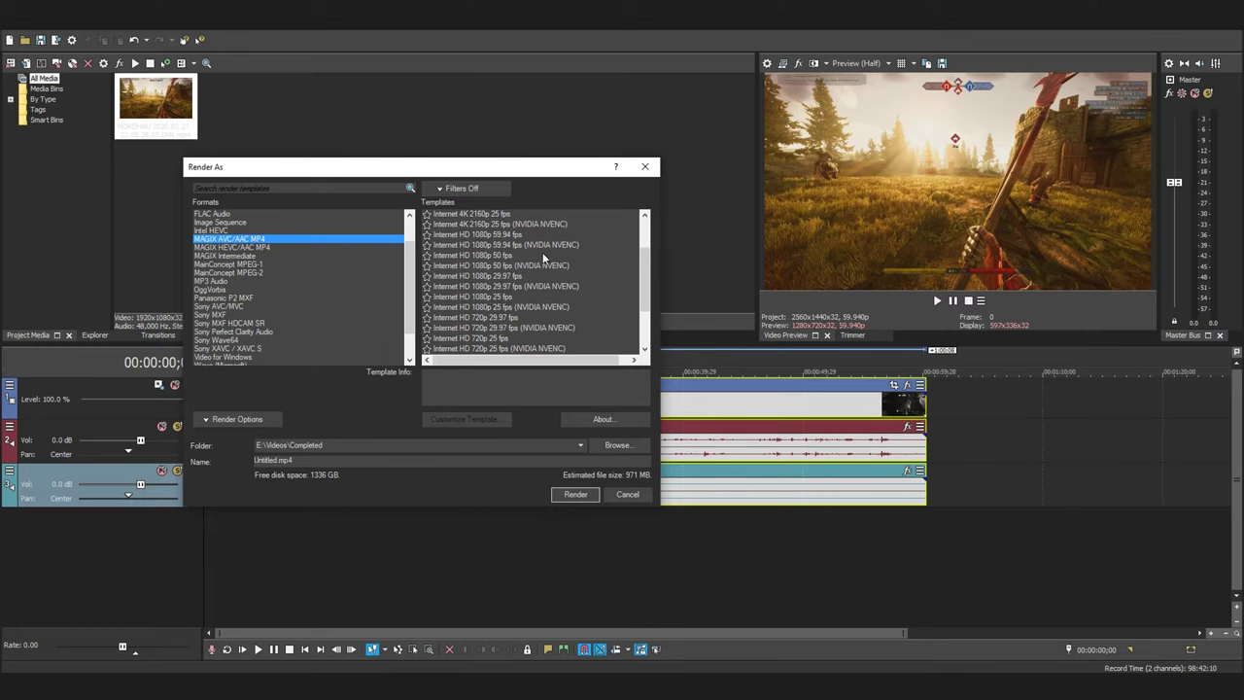
scroll(485, 299, down, 3)
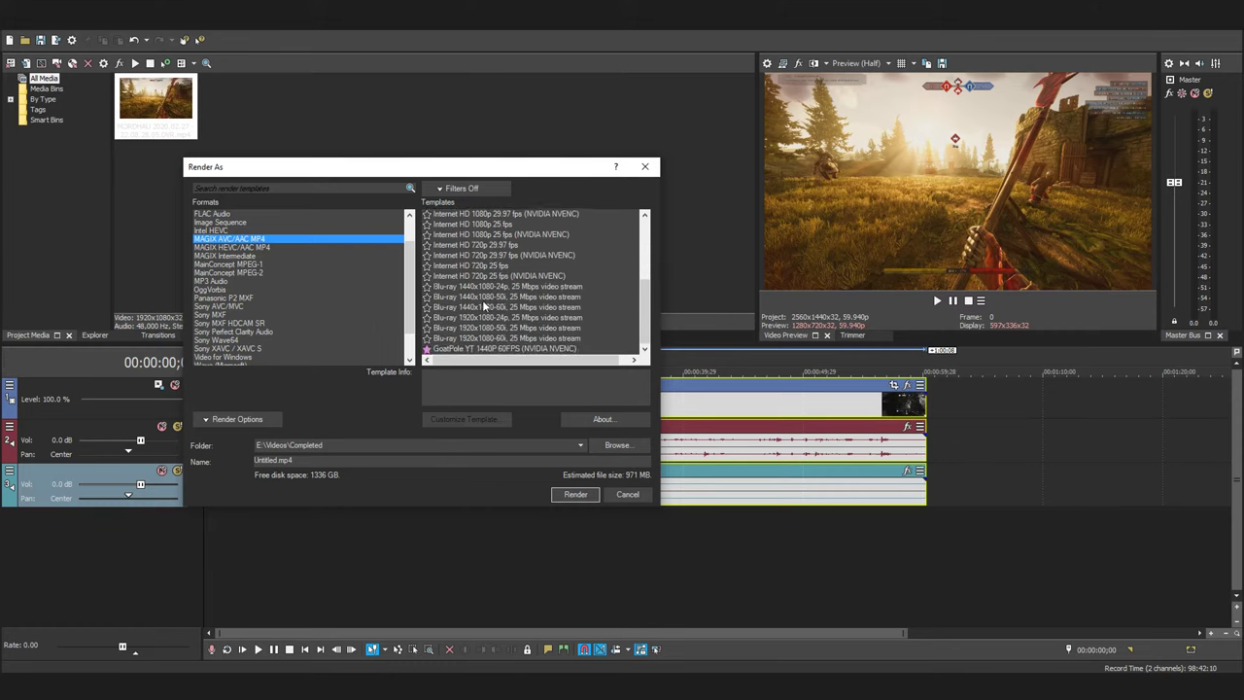
click(461, 350)
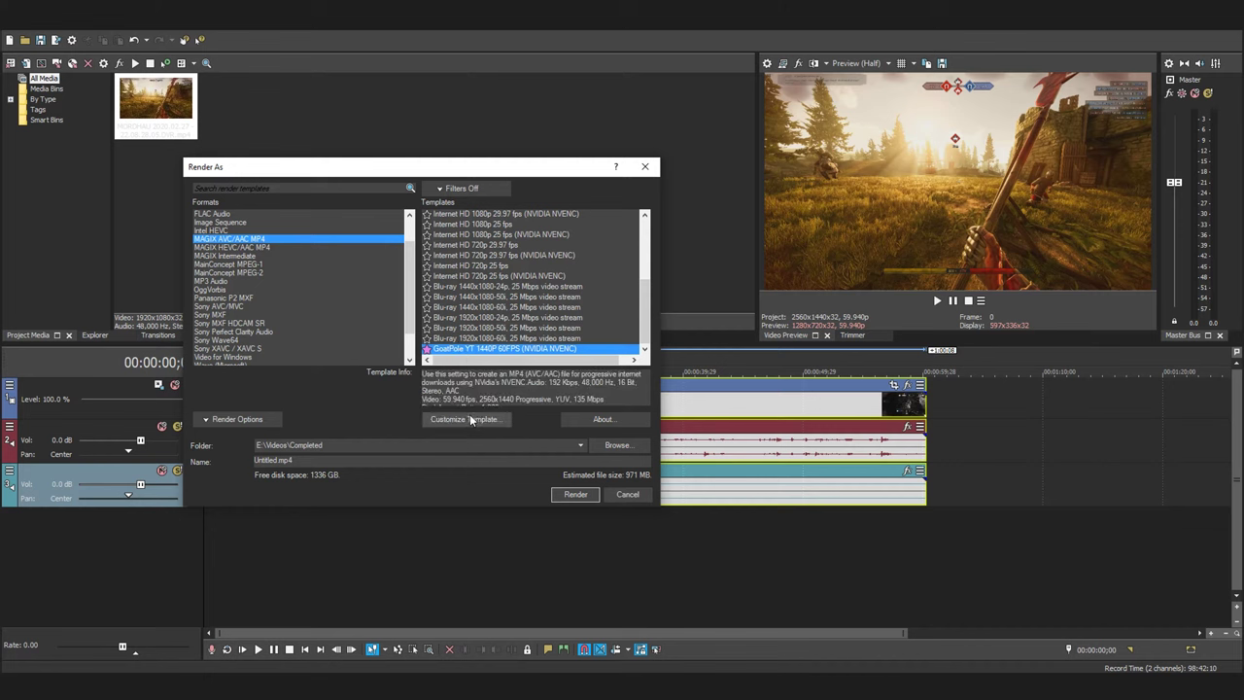
click(471, 419)
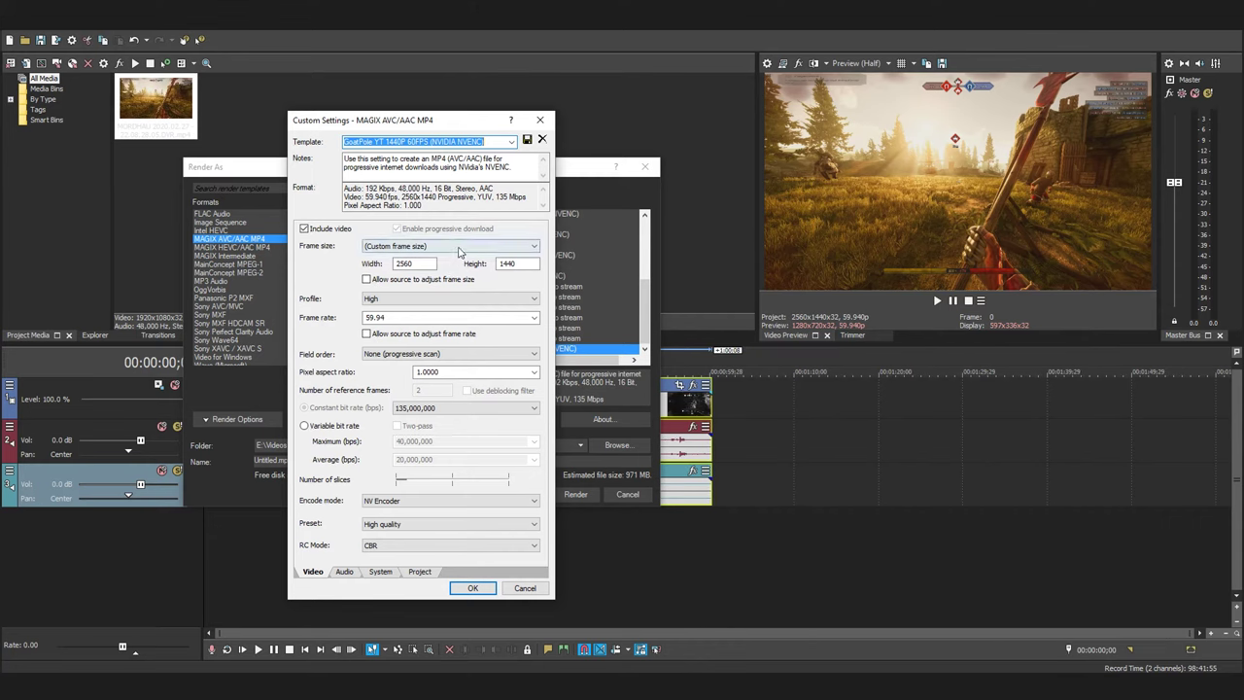
click(454, 252)
Keep a custom 2560x1440 frame, High profile, 59.94 fps and progressive-scan field order
click(418, 258)
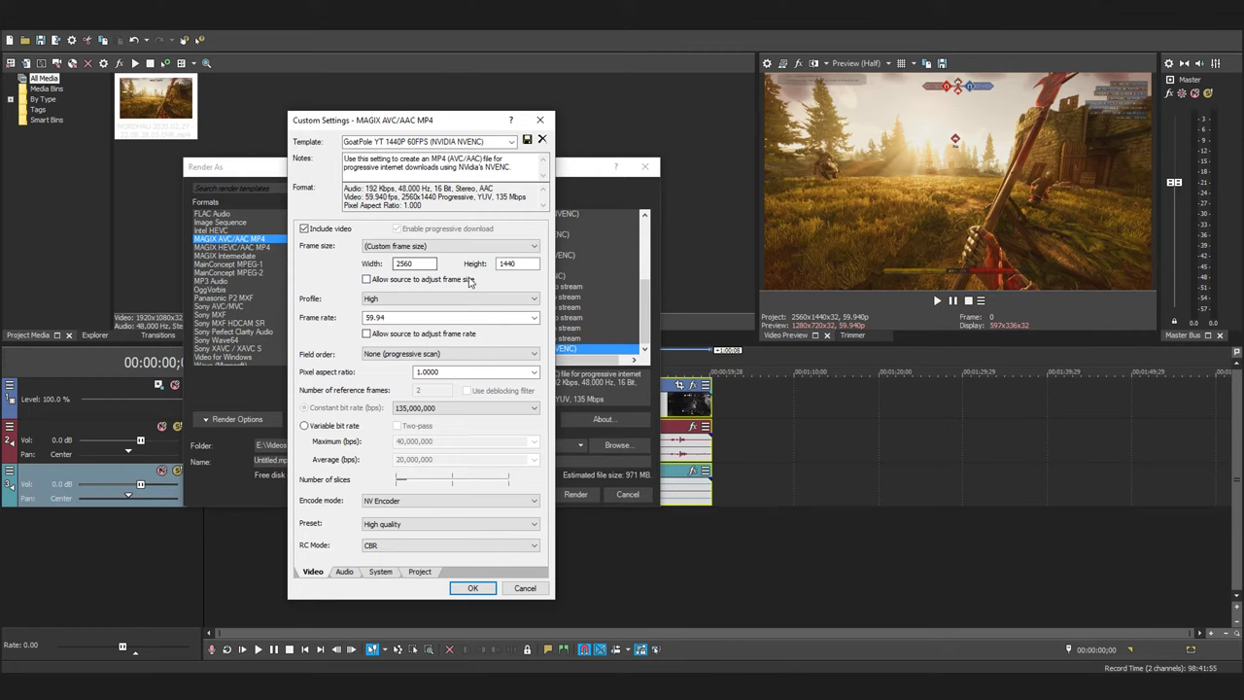
drag(443, 264, 362, 263)
key(Tab)
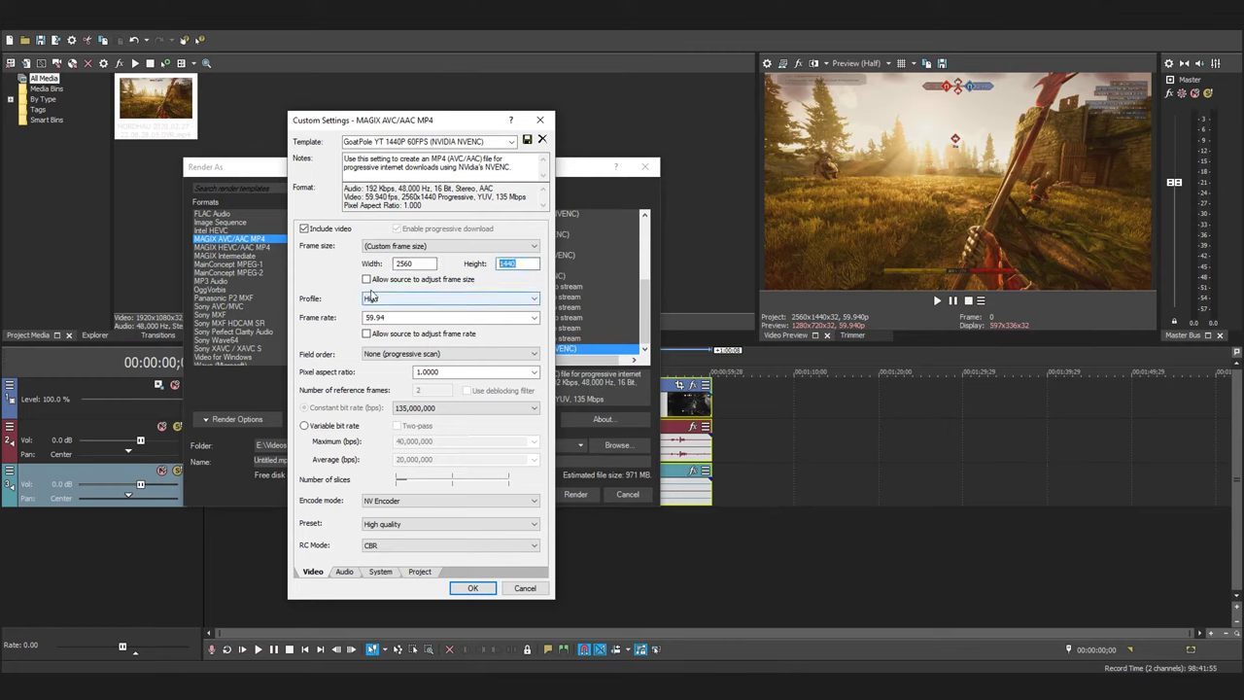
click(378, 300)
click(371, 327)
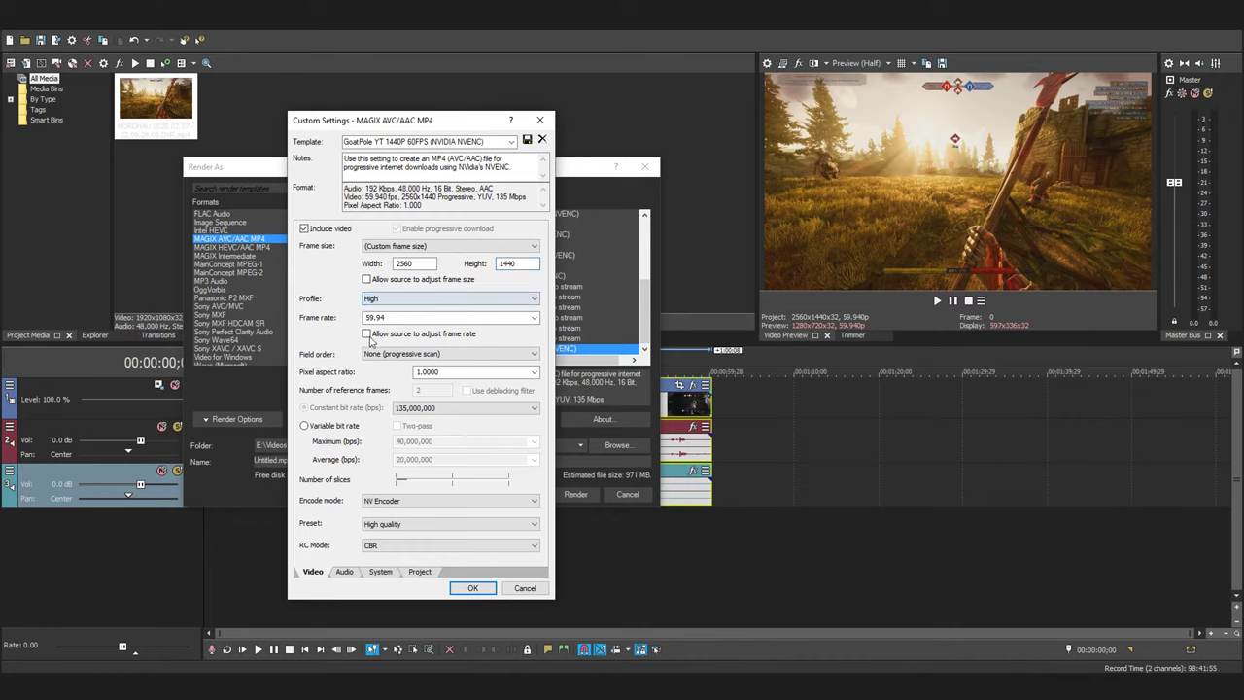
click(372, 317)
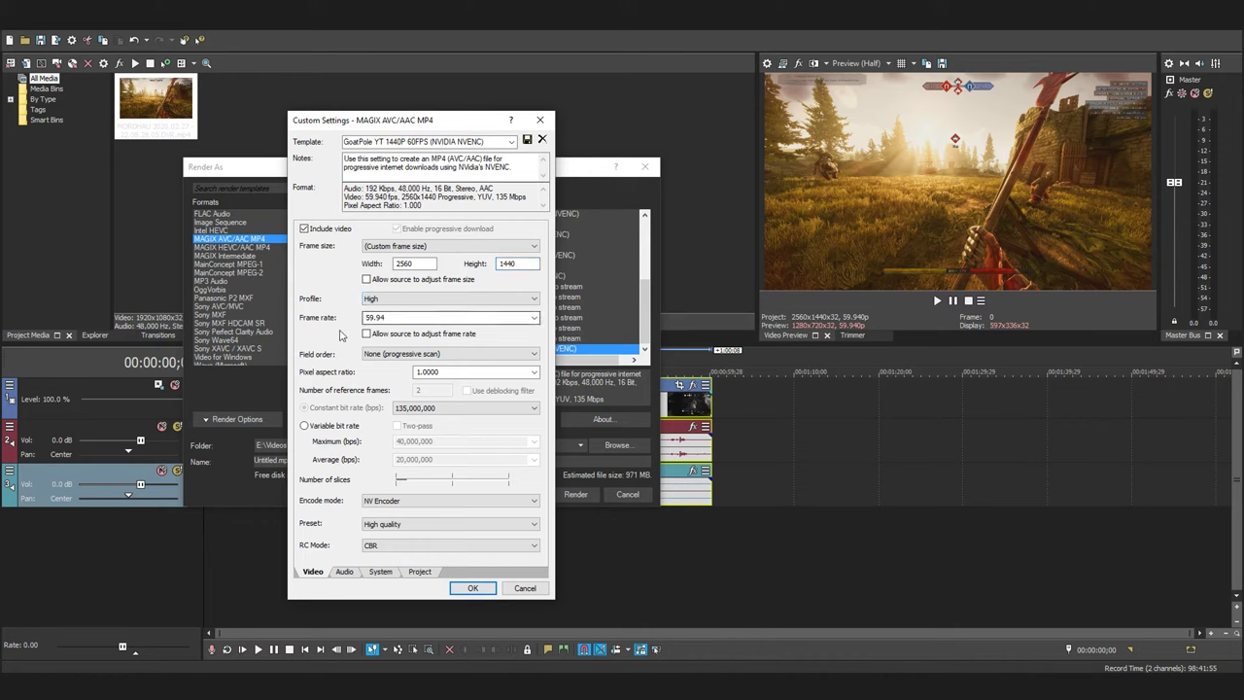
click(398, 354)
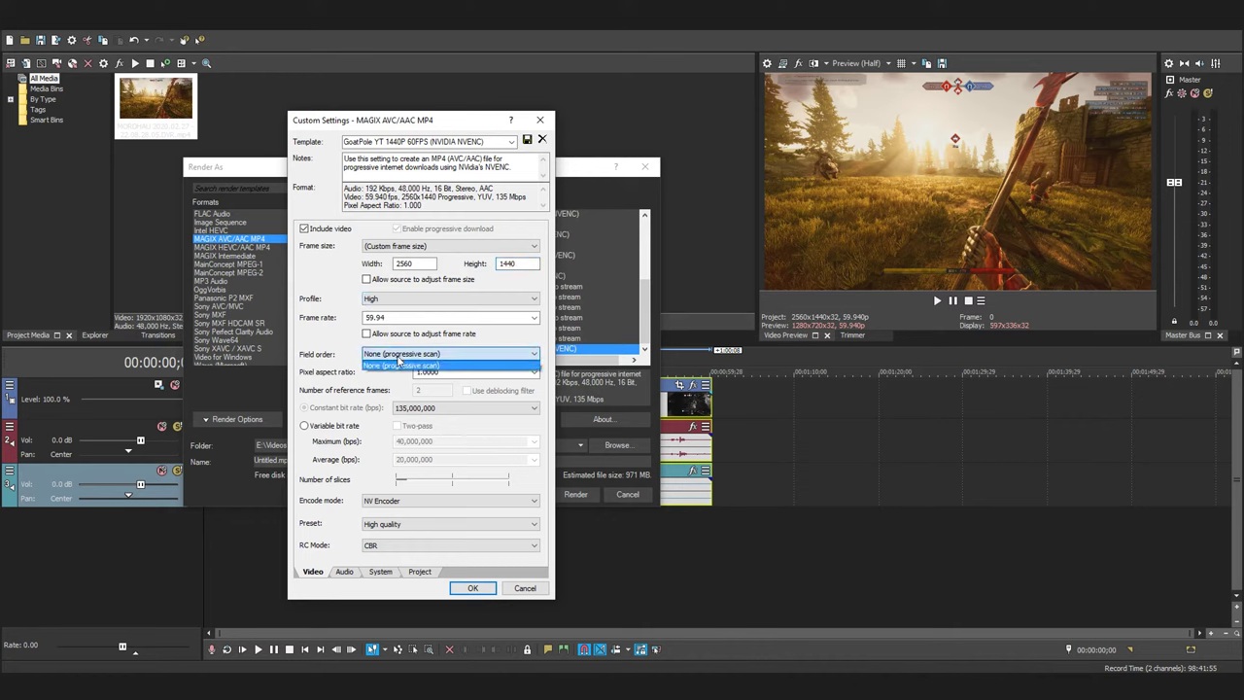
click(398, 363)
click(435, 372)
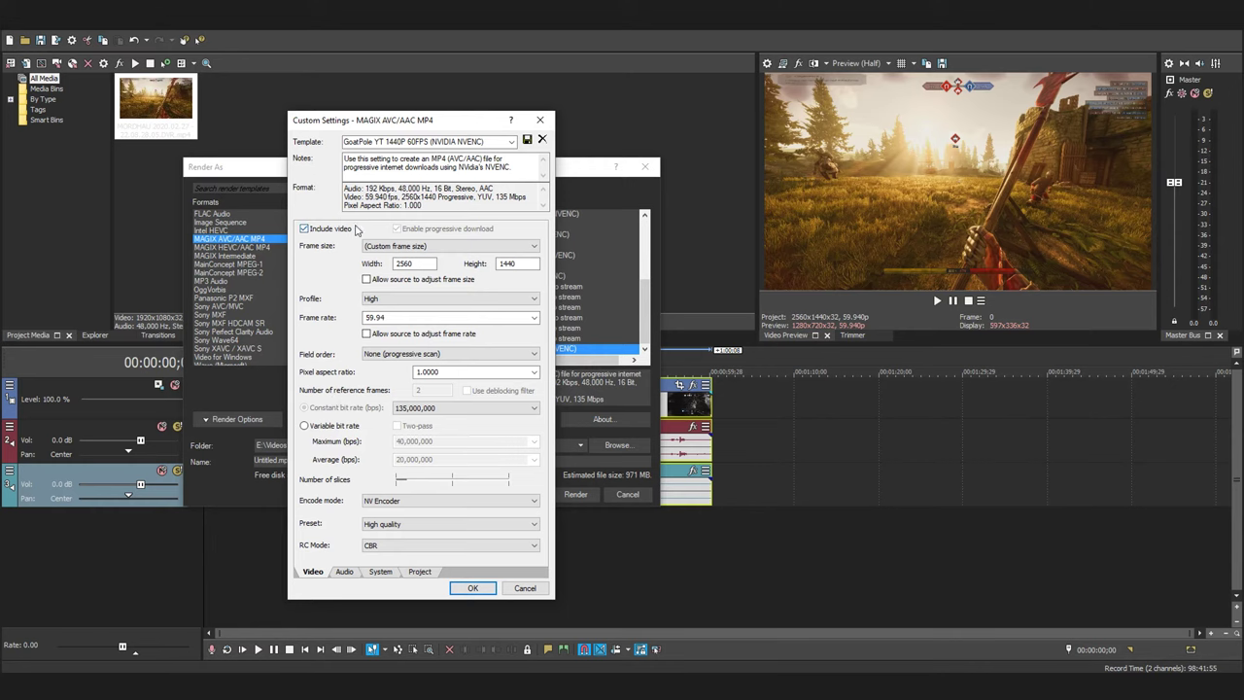
click(303, 229)
Use a constant 135,000,000 bps bit rate with NV Encoder, High quality preset and CBR
click(303, 228)
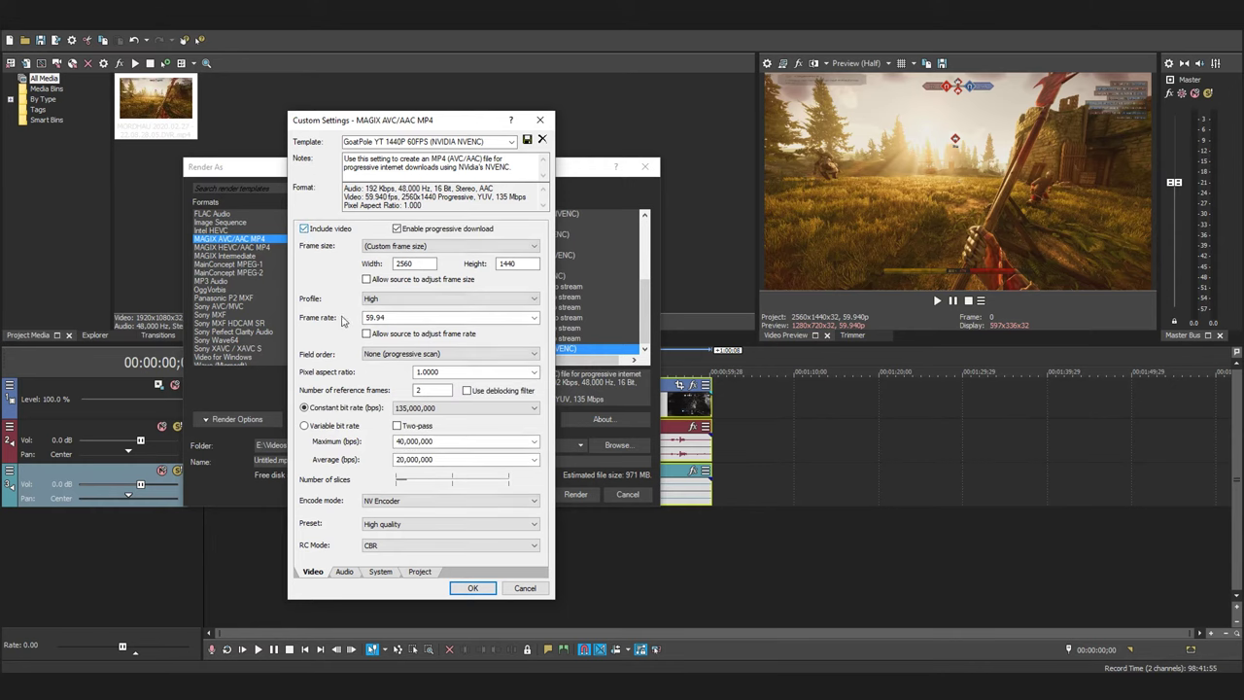
click(304, 424)
click(305, 408)
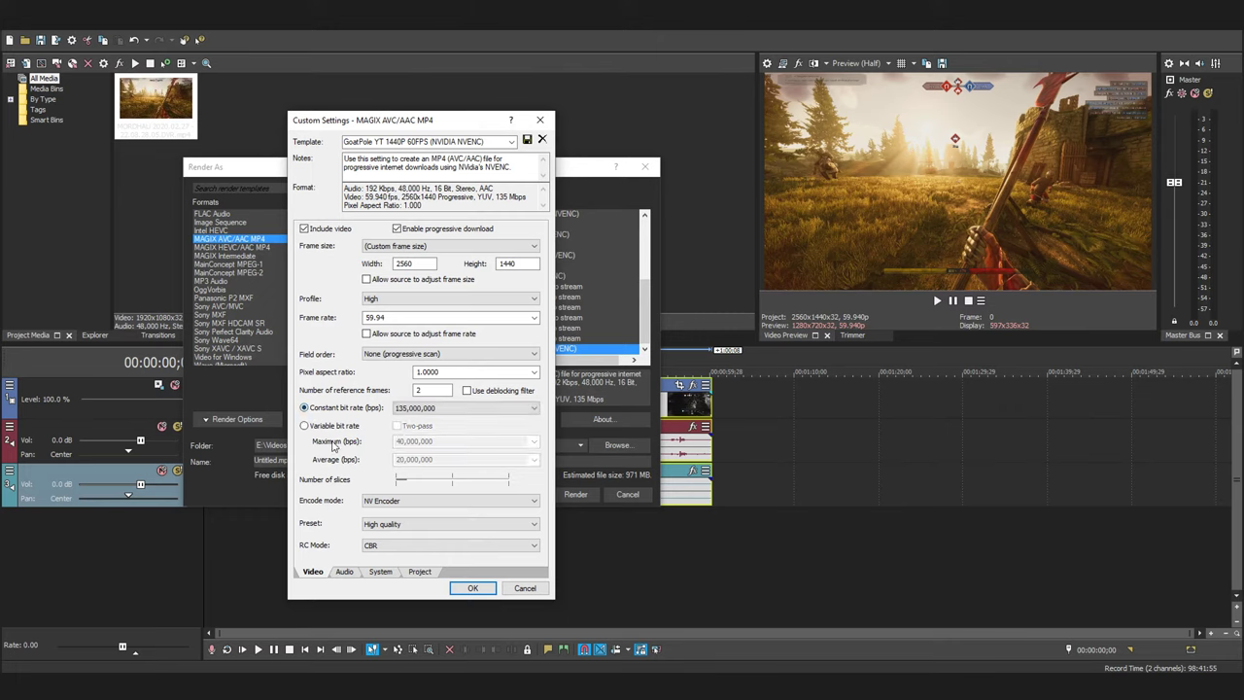
click(413, 501)
click(404, 510)
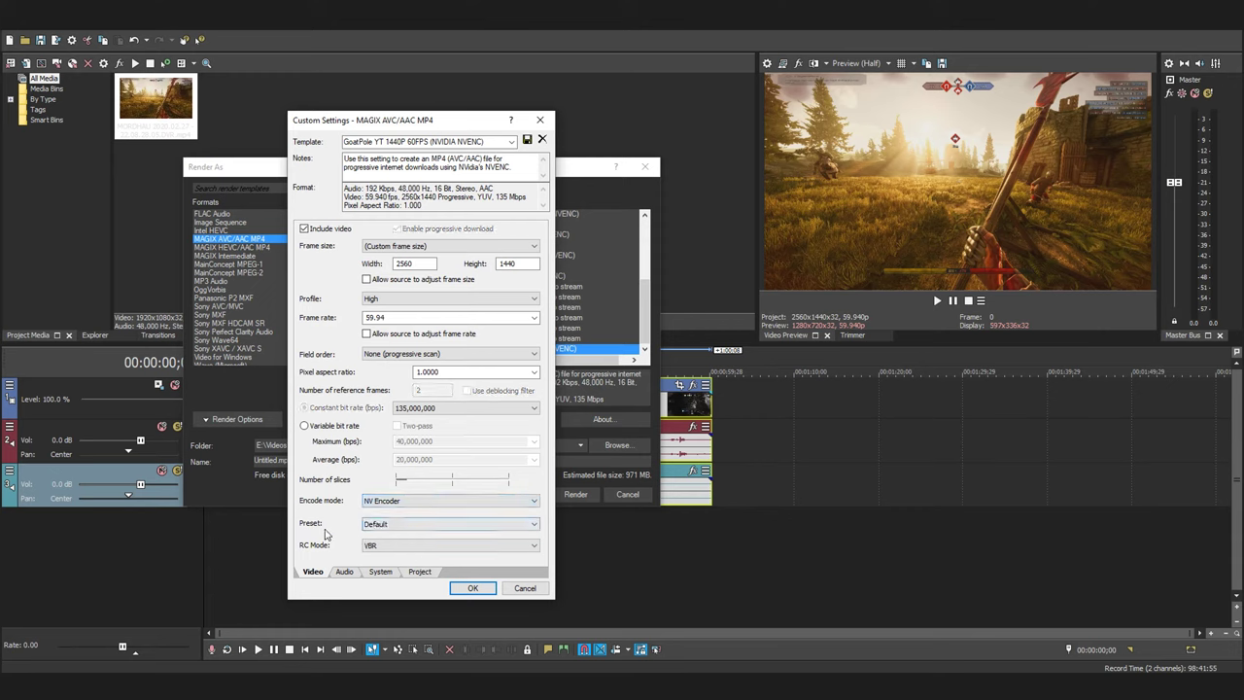
click(397, 526)
click(406, 553)
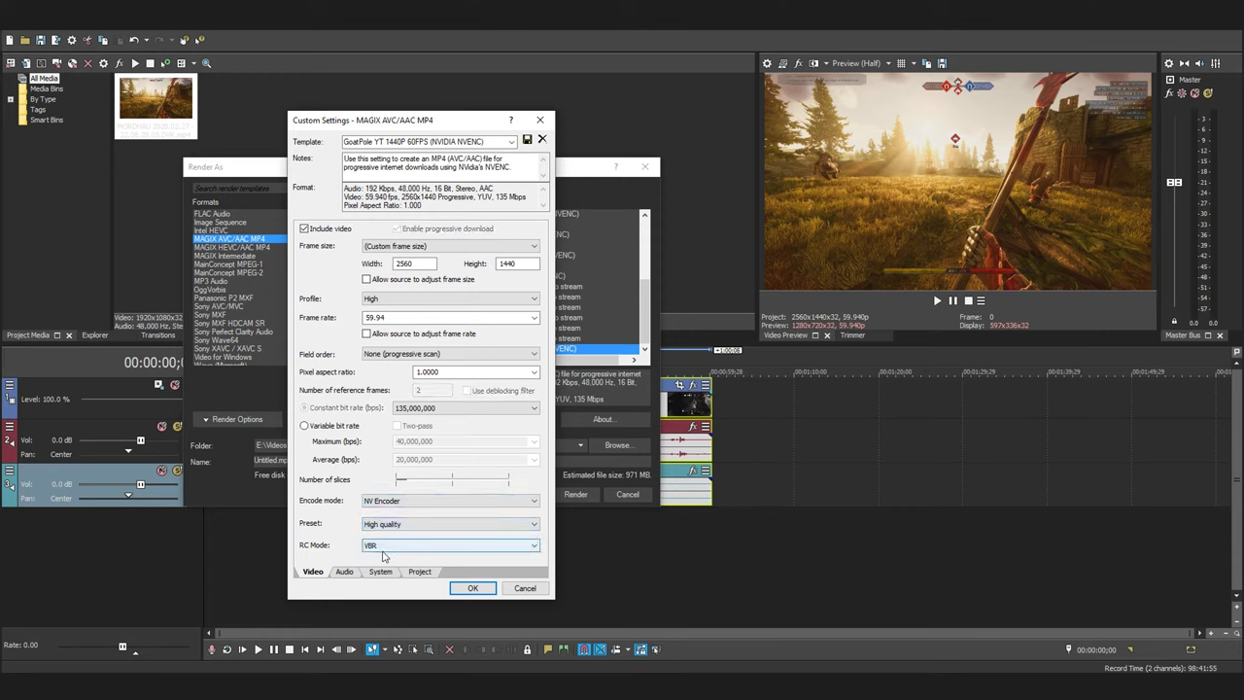
click(394, 548)
click(387, 564)
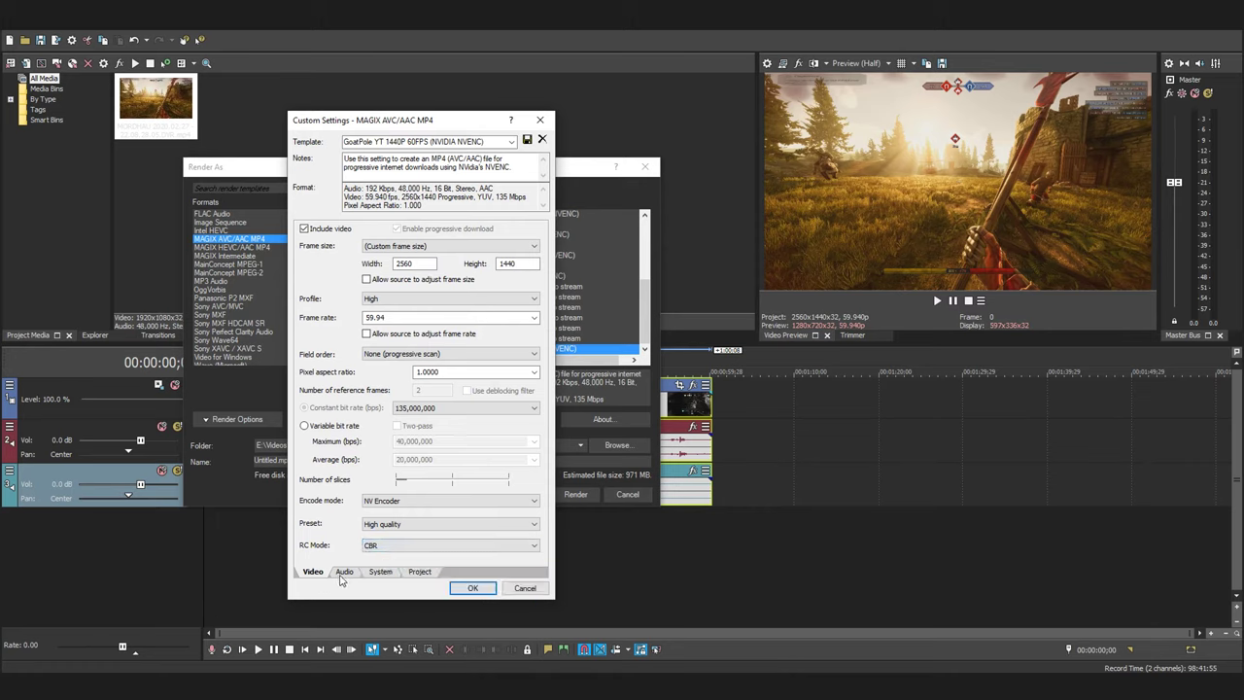
Review the 48,000 Hz/192,000 bps audio and MP4 system settings, keeping Best rendering quality
click(344, 571)
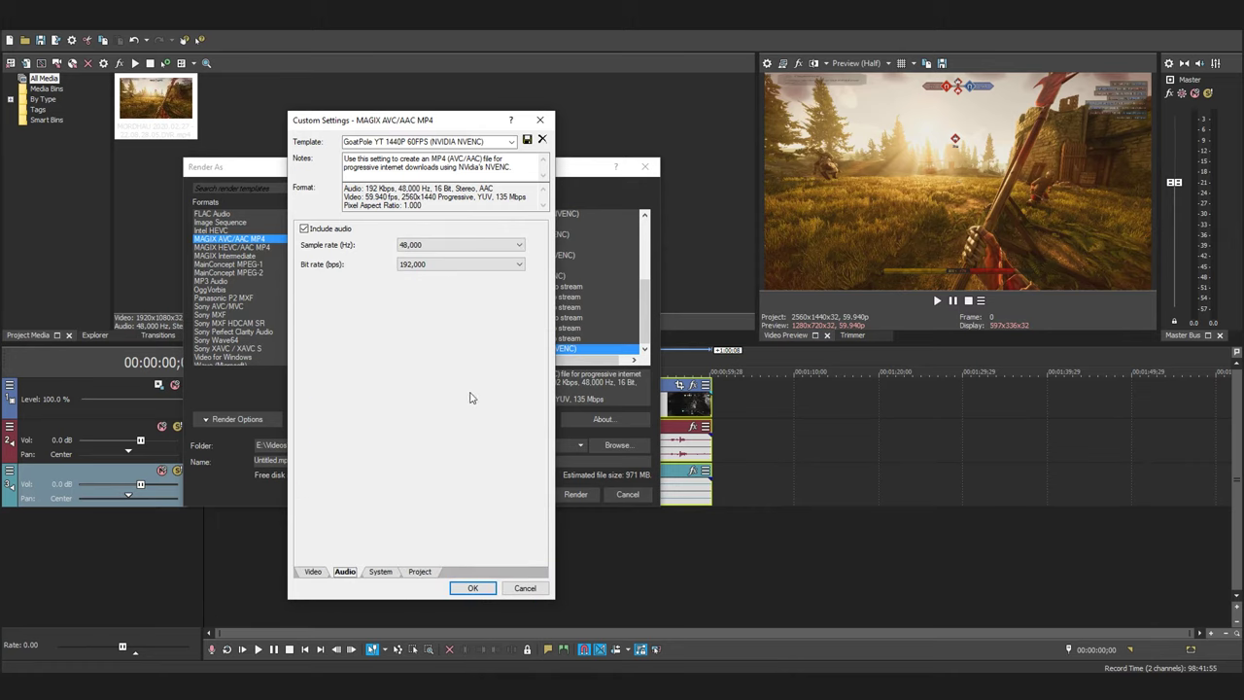
click(385, 574)
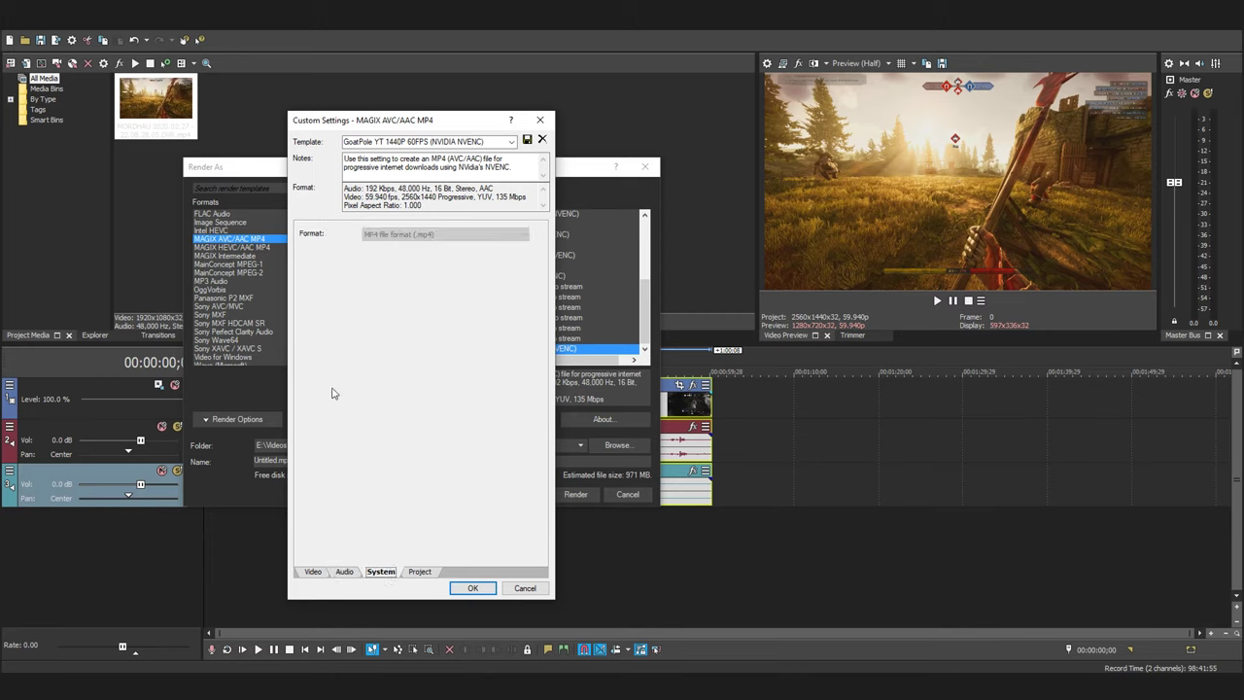
click(428, 574)
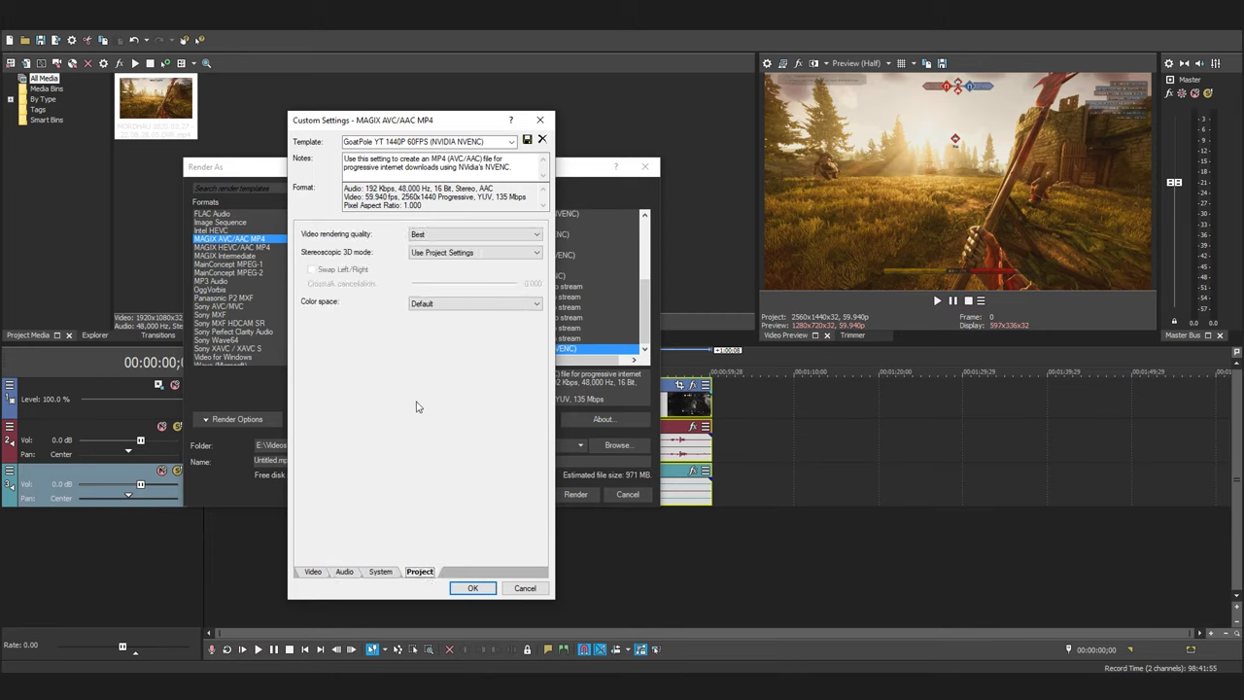
click(457, 236)
click(439, 279)
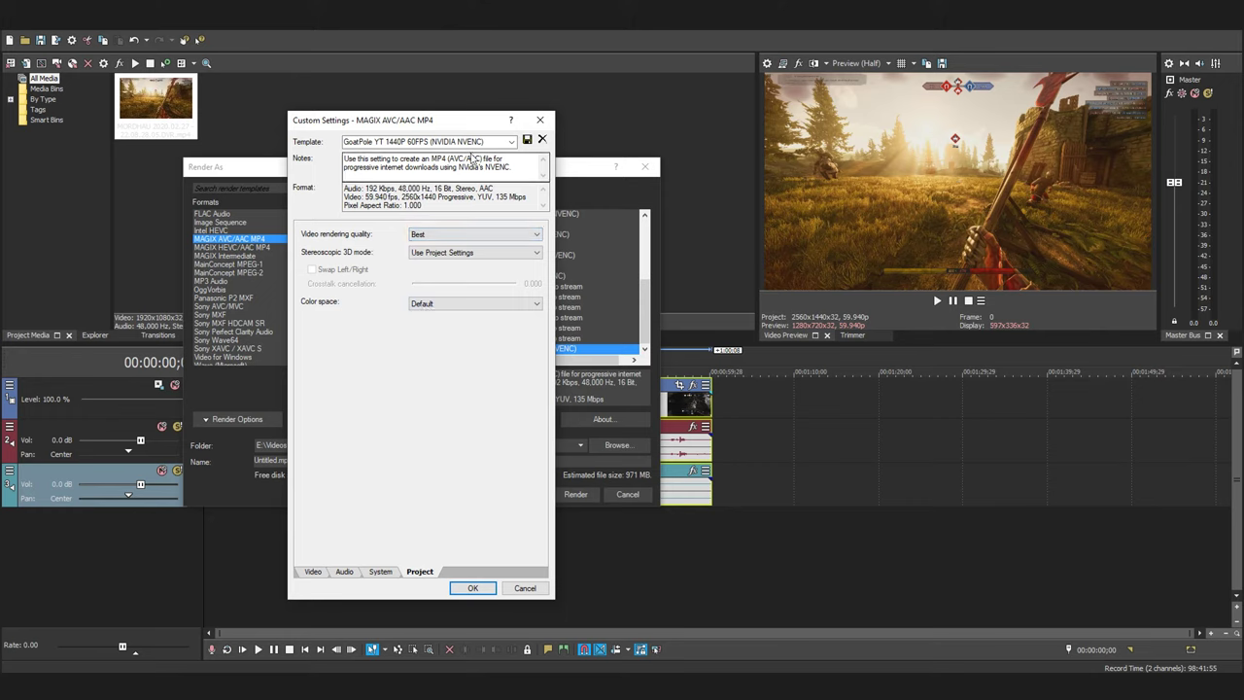
click(428, 142)
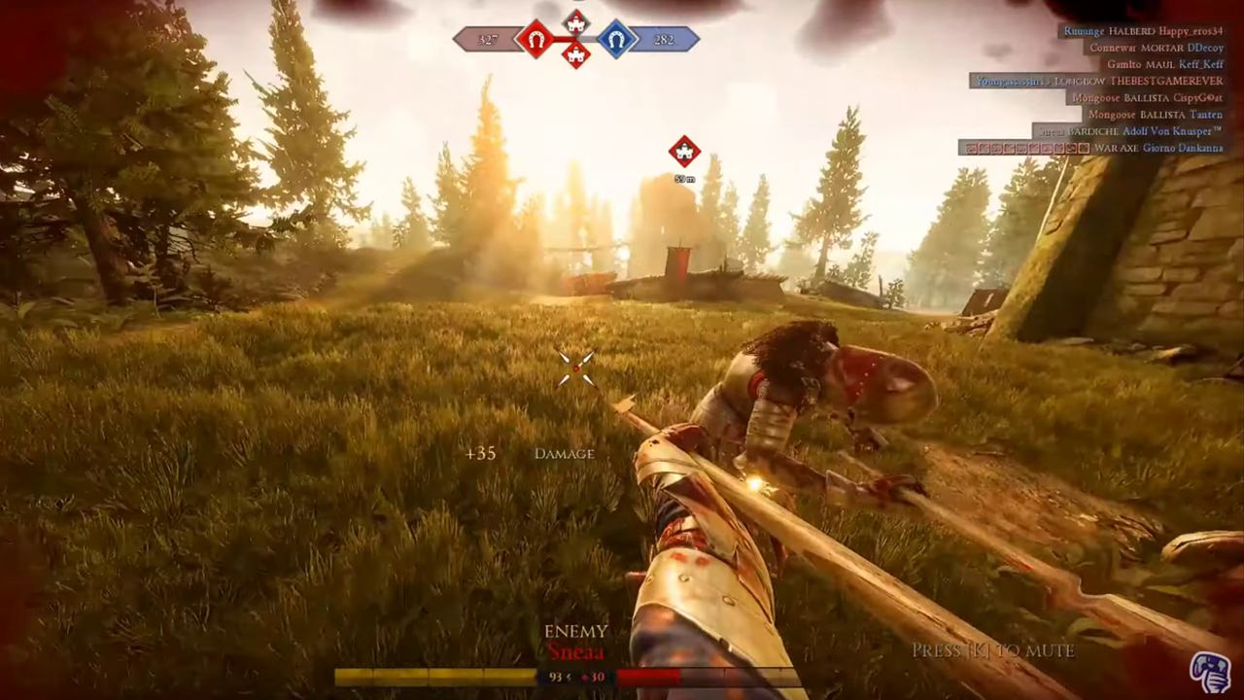
Confirm in the player settings that the rendered MORDHAU video streams at 1440p60
click(1108, 677)
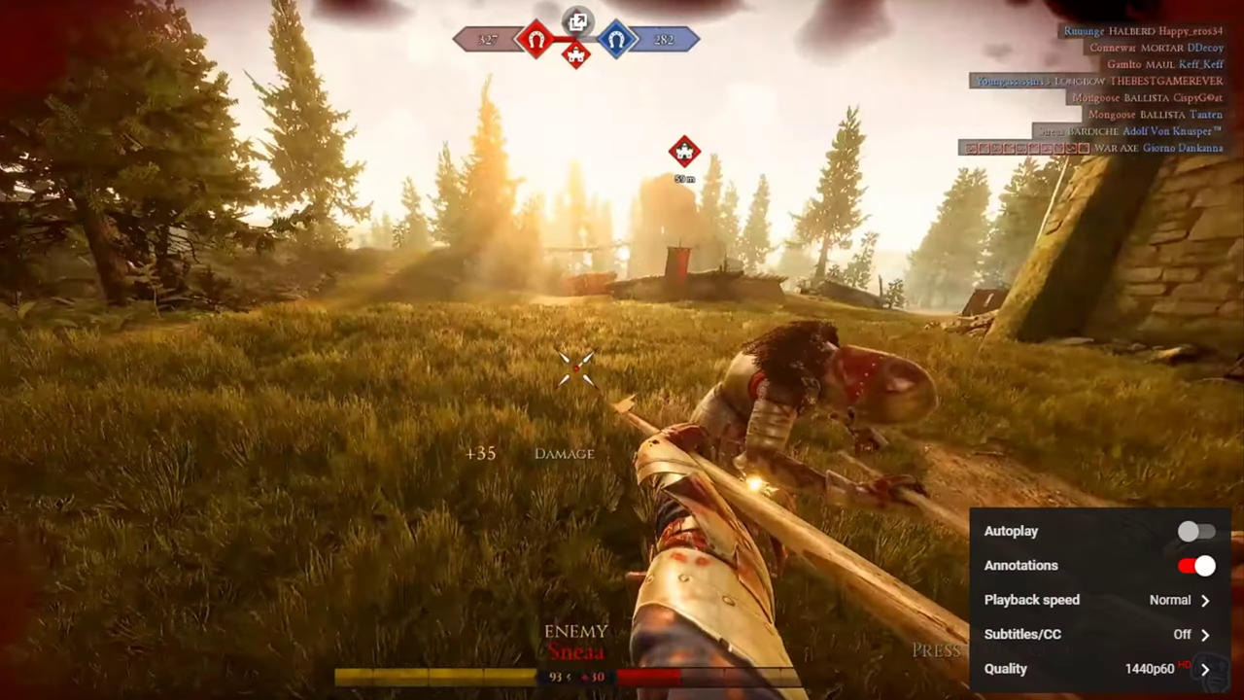
key(Escape)
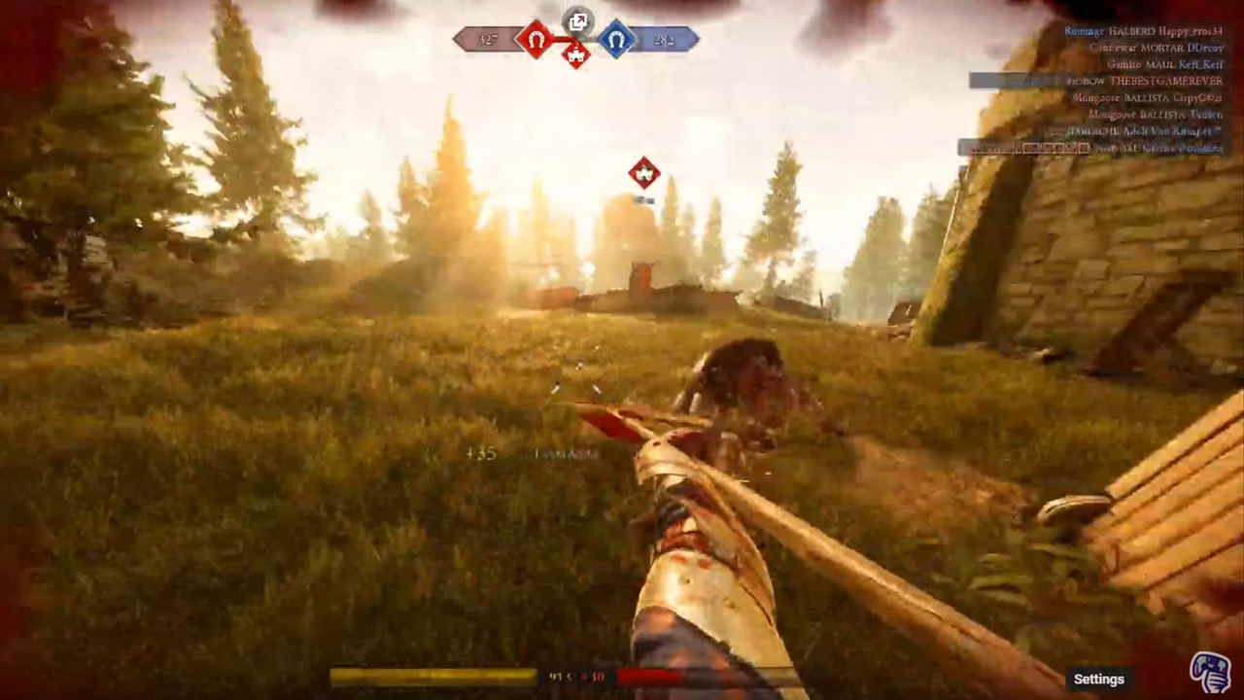
Check that the comparison footage only offers 1080p60 quality
click(1129, 682)
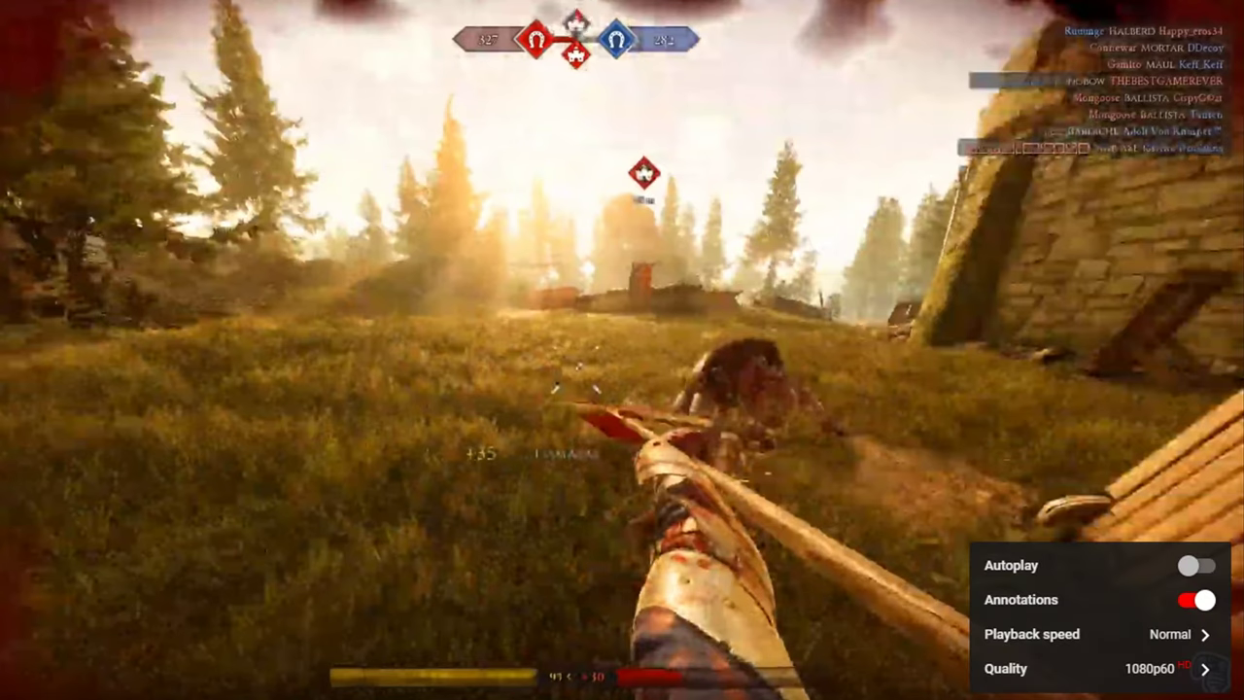
key(Escape)
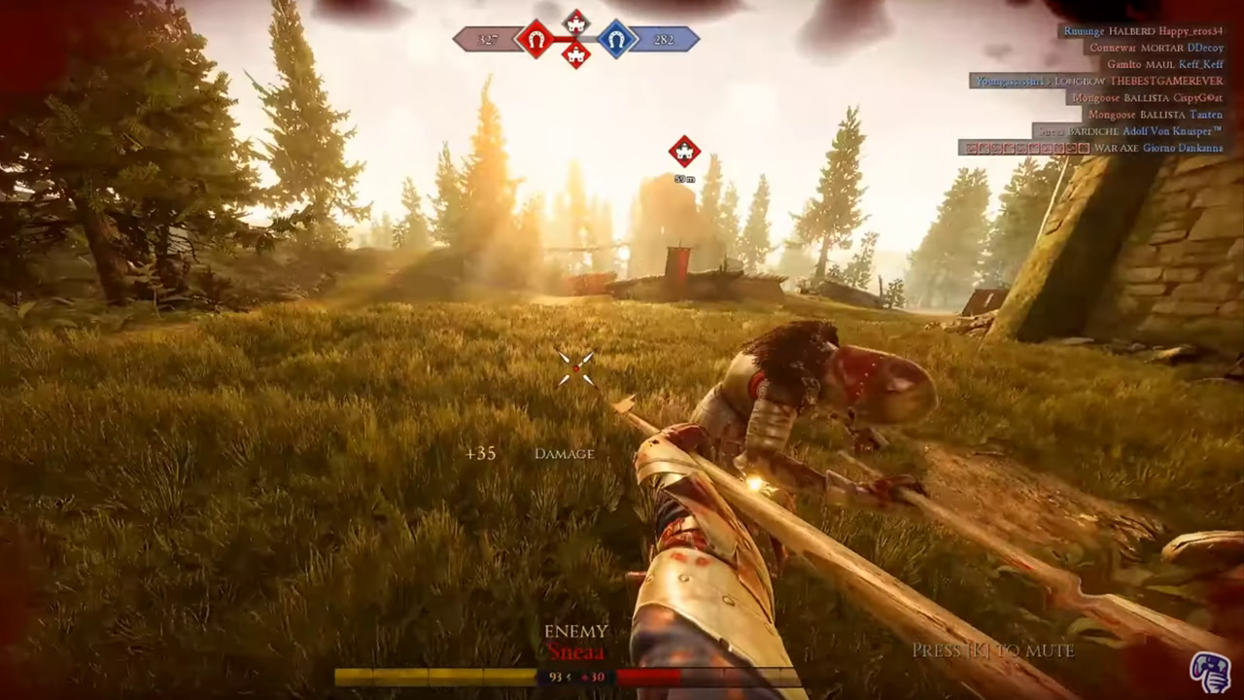
Show the quality list with 1440p60 selected and 1080p60 down to 144p available
click(1167, 686)
click(1142, 670)
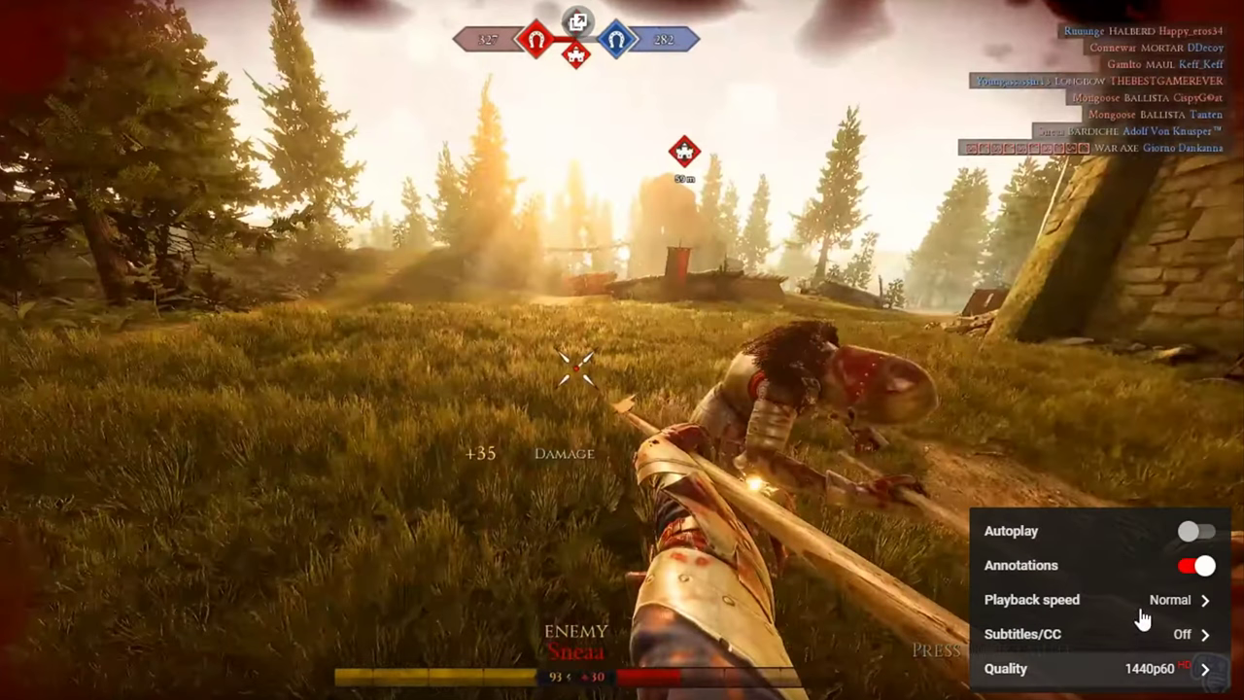
click(1118, 668)
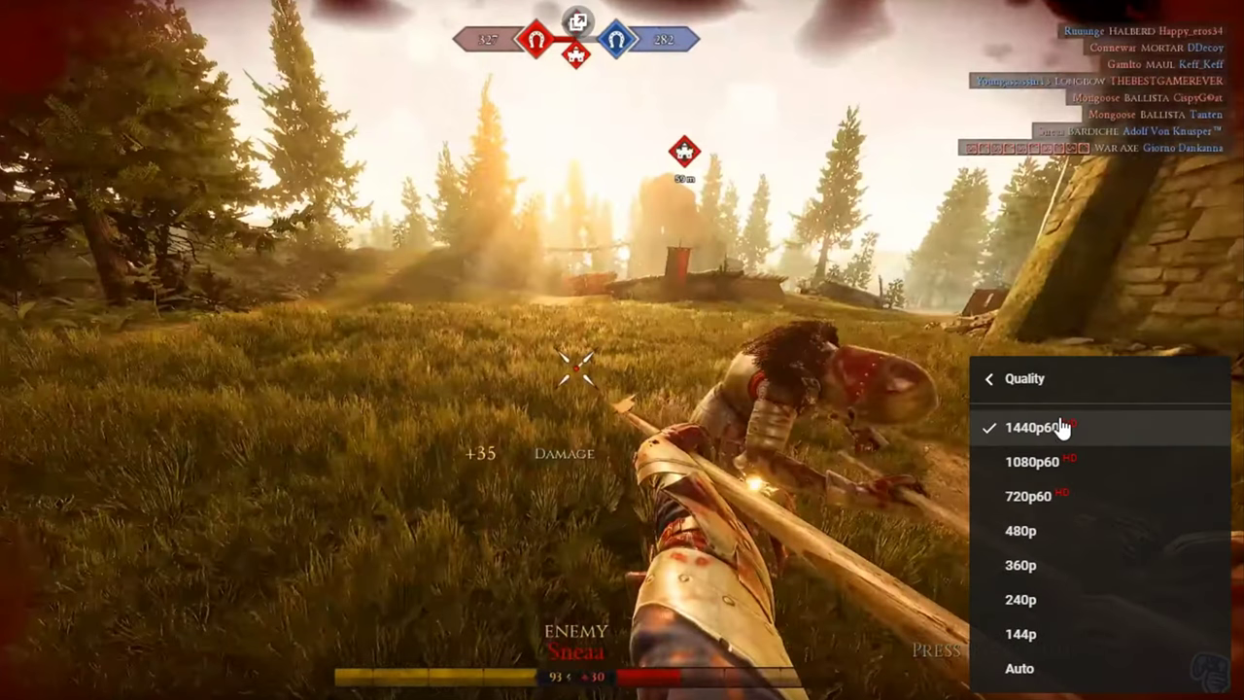